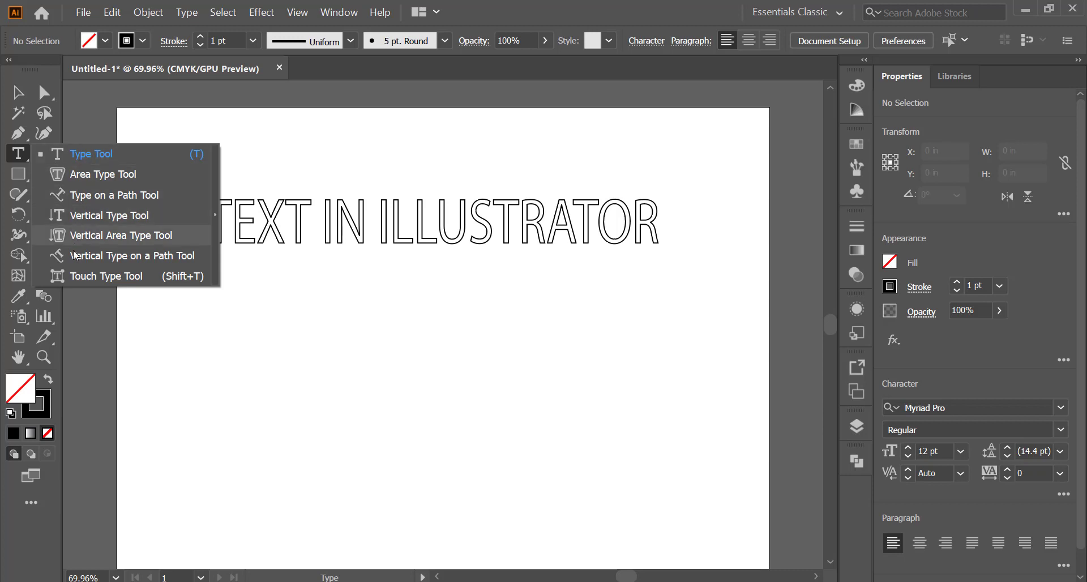
Place "Lorem ipsum" point text below the outlined title, enlarge it to about 90 pt, and position it just beneath the title.
{"action": "left_click", "coordinate": [69, 154]}
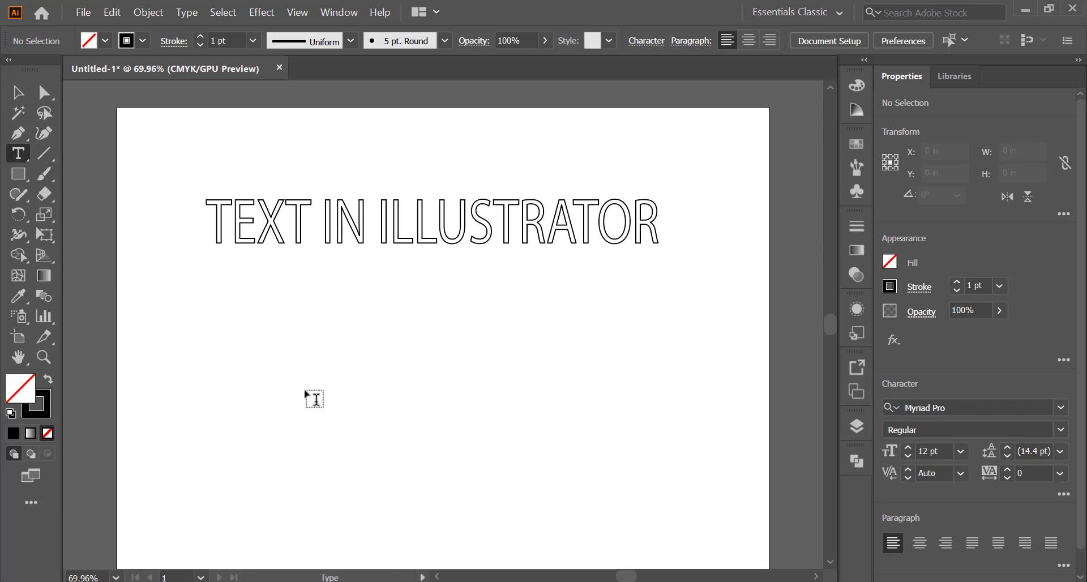
{"action": "left_click", "coordinate": [252, 340]}
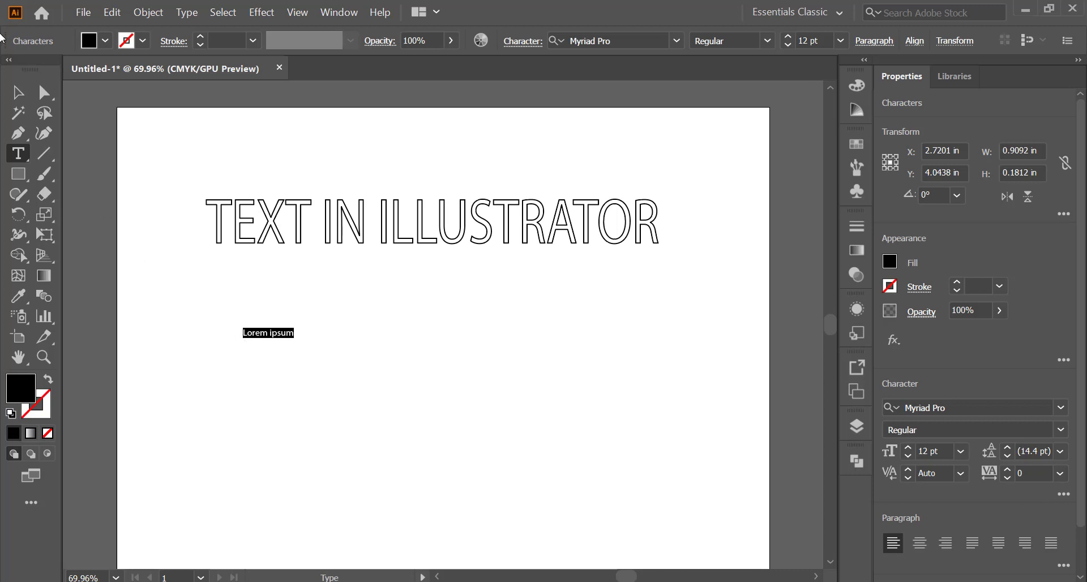
{"action": "left_click", "coordinate": [22, 95]}
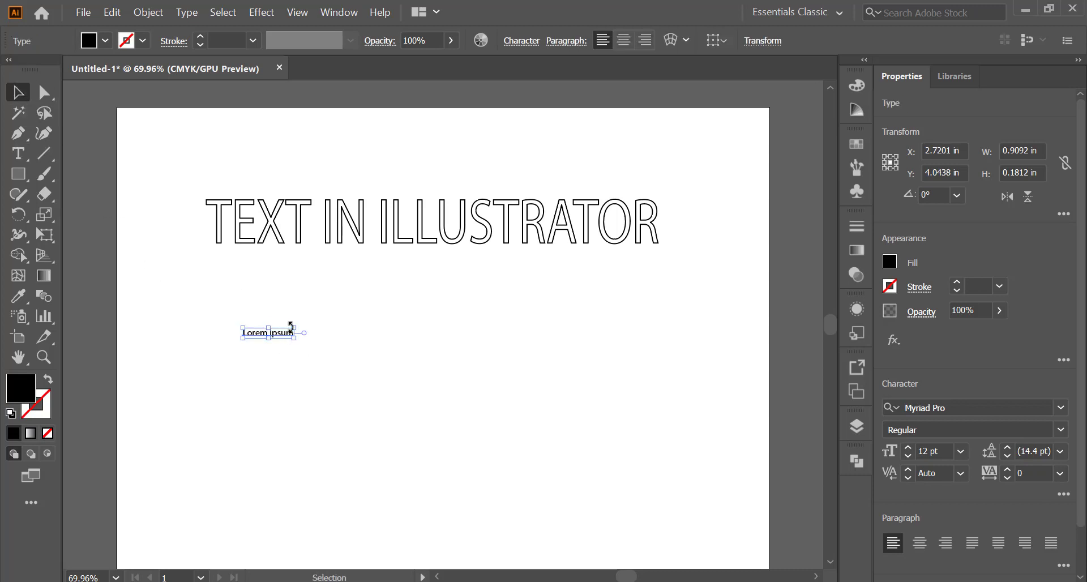
{"action": "left_click_drag", "start_coordinate": [295, 327], "coordinate": [487, 244]}
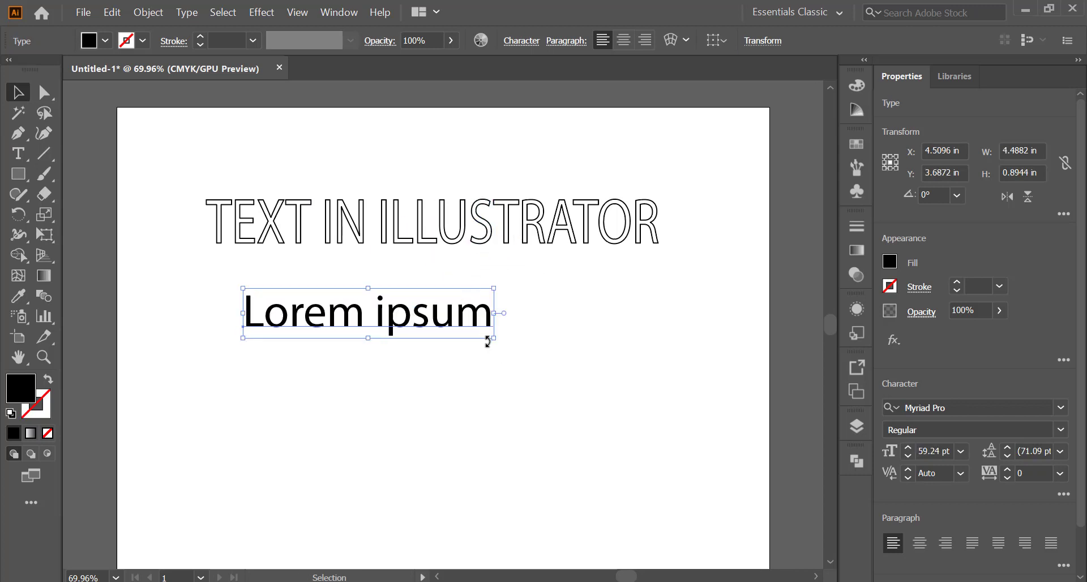
{"action": "left_click_drag", "start_coordinate": [494, 338], "coordinate": [626, 406]}
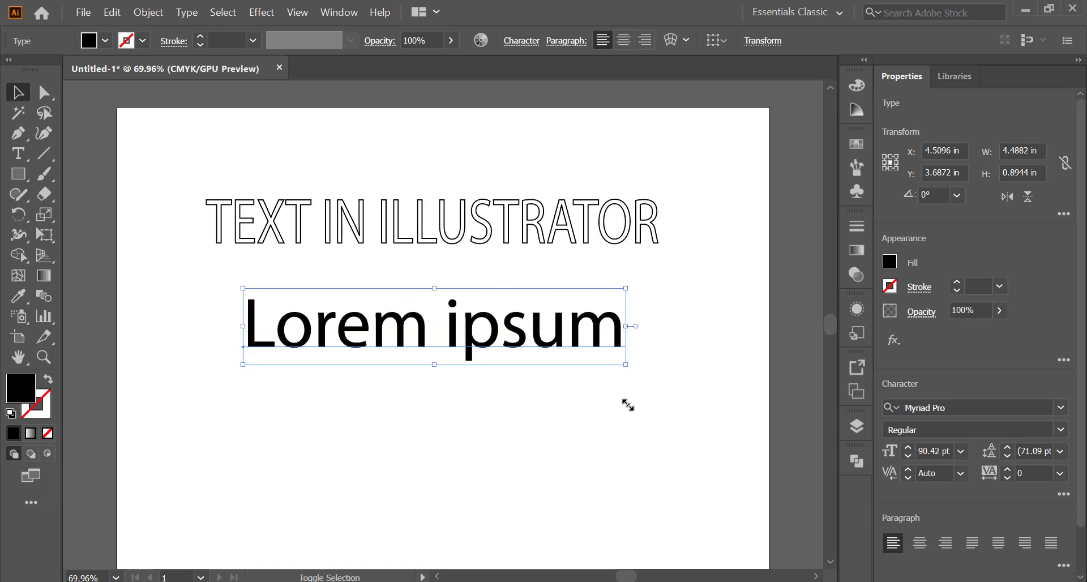
{"action": "left_click_drag", "start_coordinate": [489, 339], "coordinate": [482, 309]}
{"action": "left_click", "coordinate": [18, 154]}
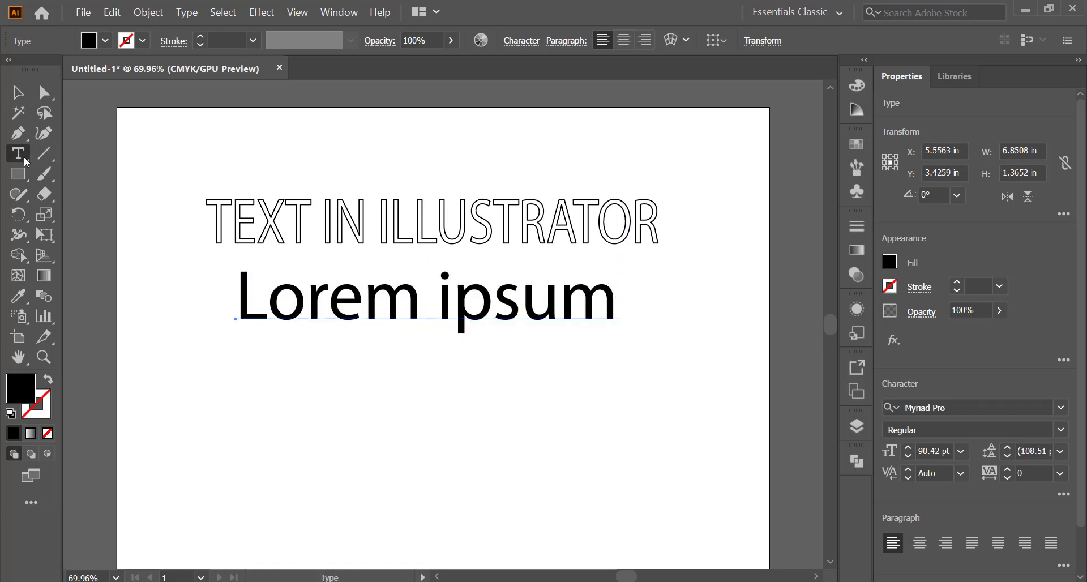
{"action": "left_click", "coordinate": [205, 376]}
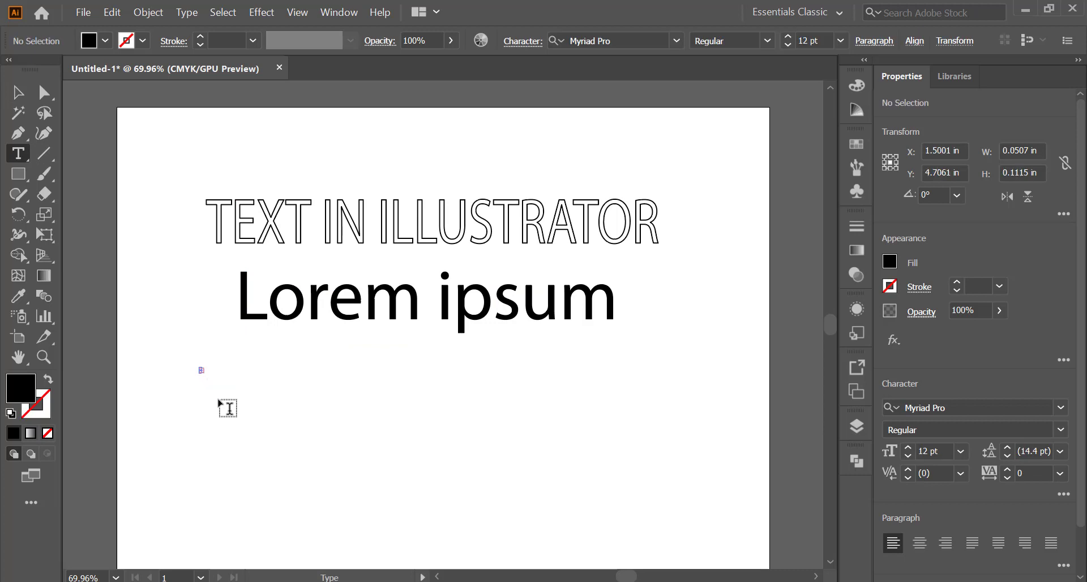
{"action": "key", "text": "Escape"}
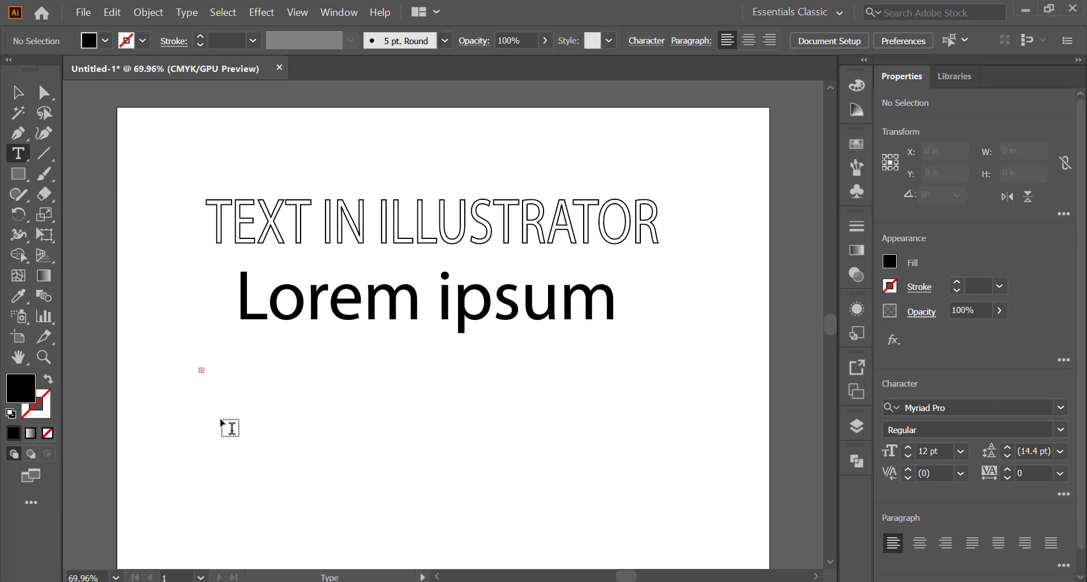
{"action": "left_click", "coordinate": [18, 92]}
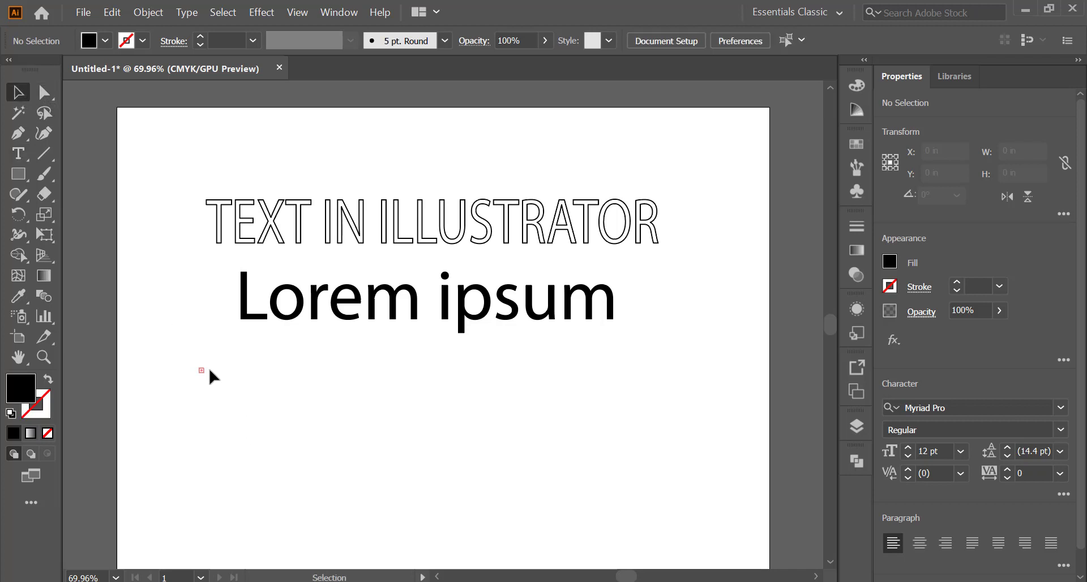
{"action": "left_click_drag", "start_coordinate": [217, 386], "coordinate": [261, 445]}
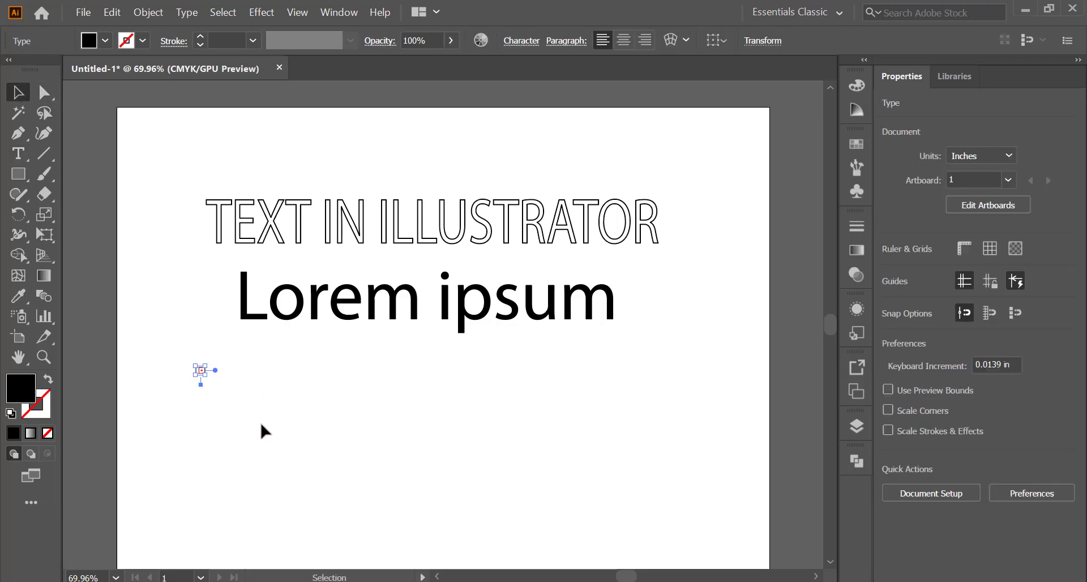
{"action": "left_click", "coordinate": [295, 305]}
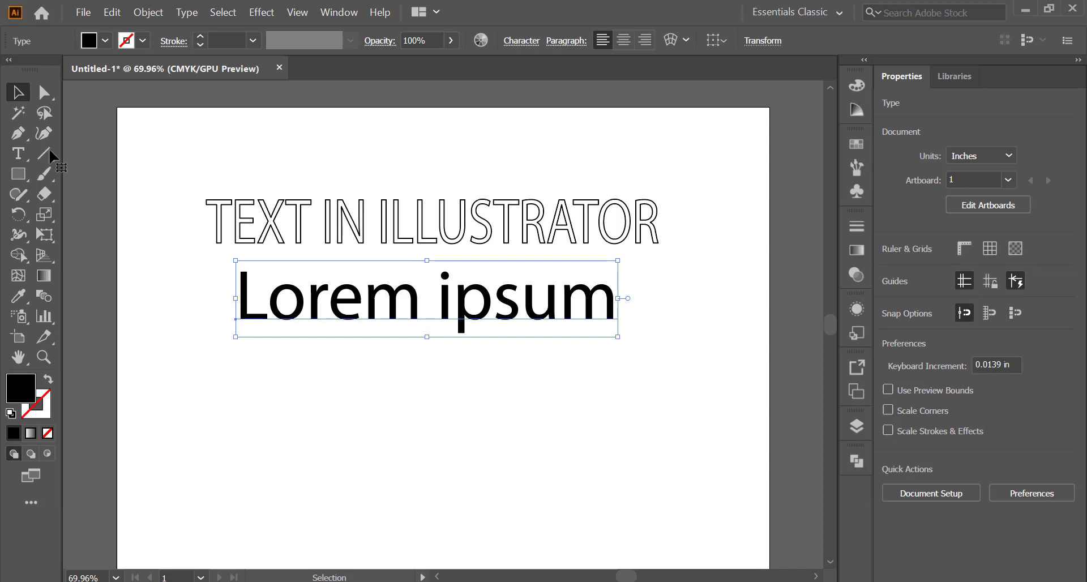
Place 12 pt point text below "Lorem ipsum" containing three lines of random capital letters, starting with TGBSDMBSFSDFSDFSDFN.
{"action": "left_click", "coordinate": [21, 158]}
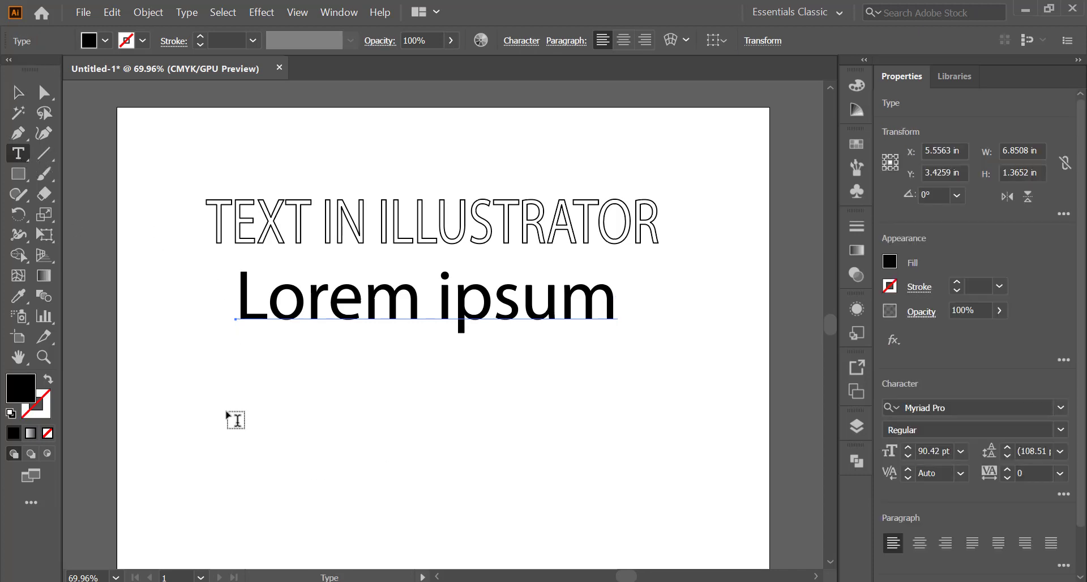
{"action": "left_click", "coordinate": [205, 378]}
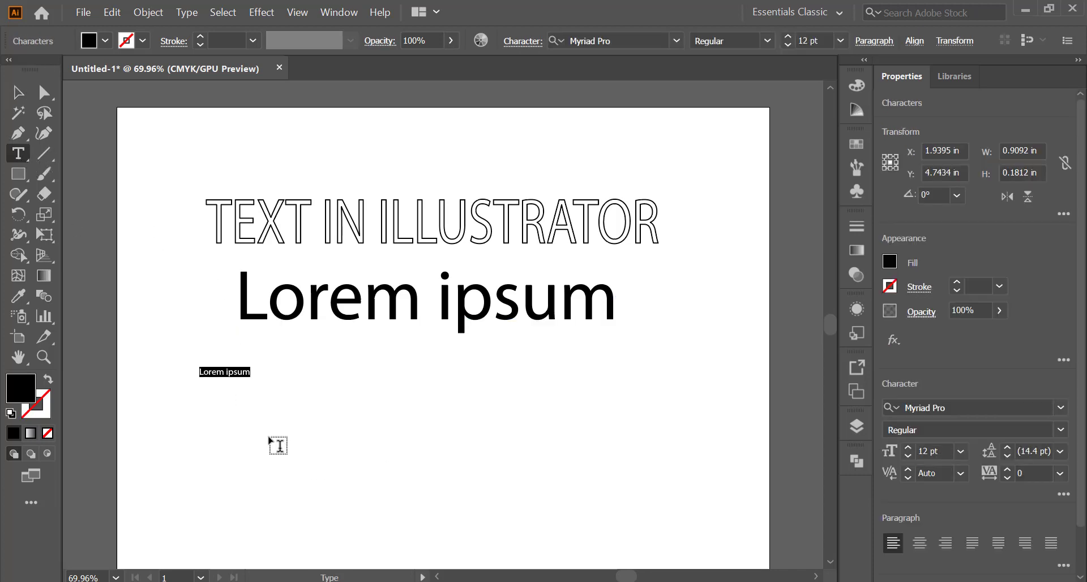
{"action": "type", "text": "TGBSDMBSFSDFSDF"}
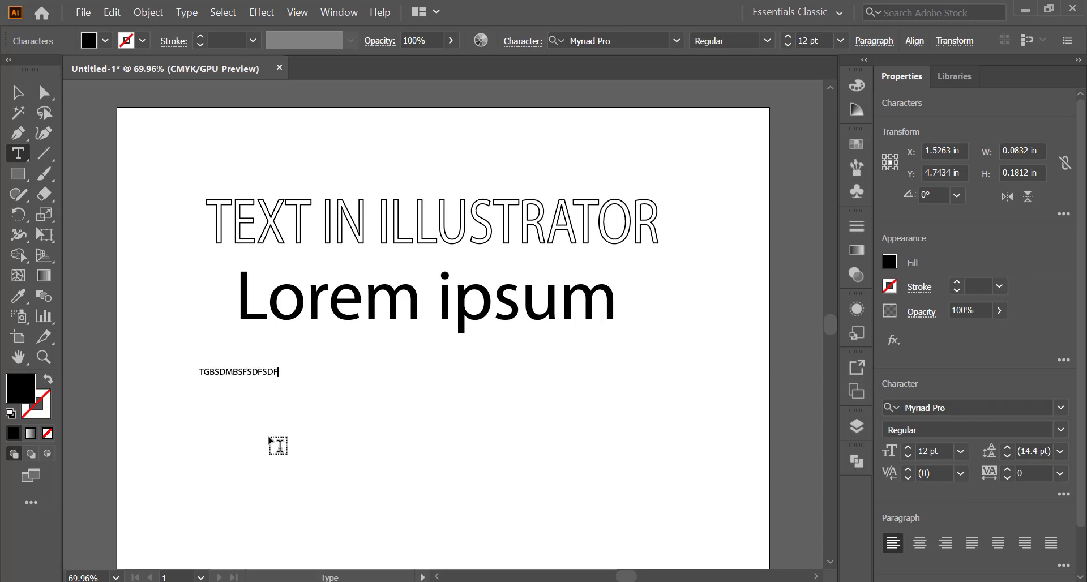
{"action": "type", "text": "SDFN SDJFJKSFSJDFJ WFSDFSFSDFDSFDSFS "}
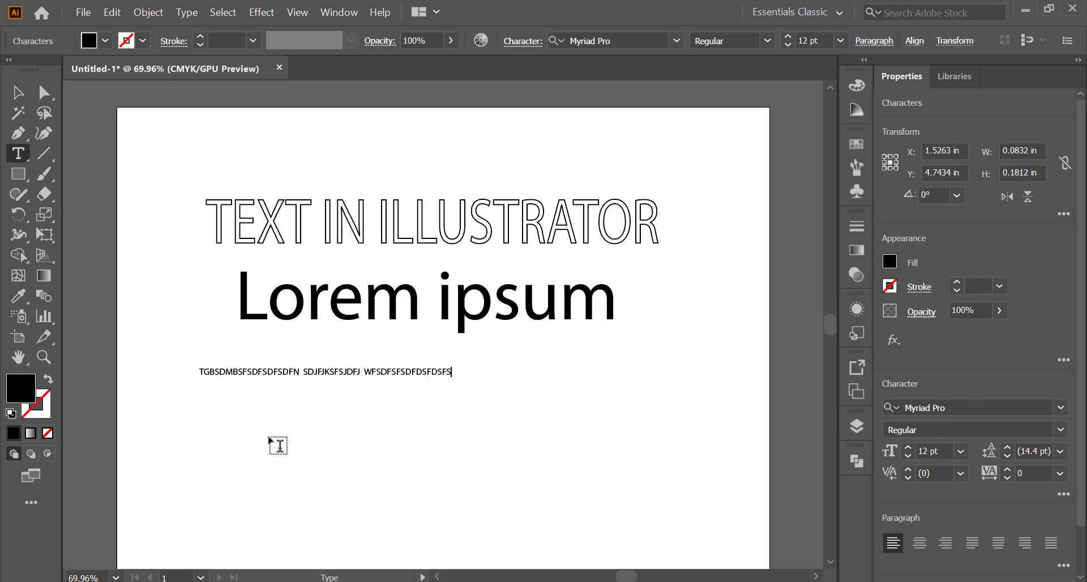
{"action": "type", "text": "DFSDFSDFSDFDSFDSFM"}
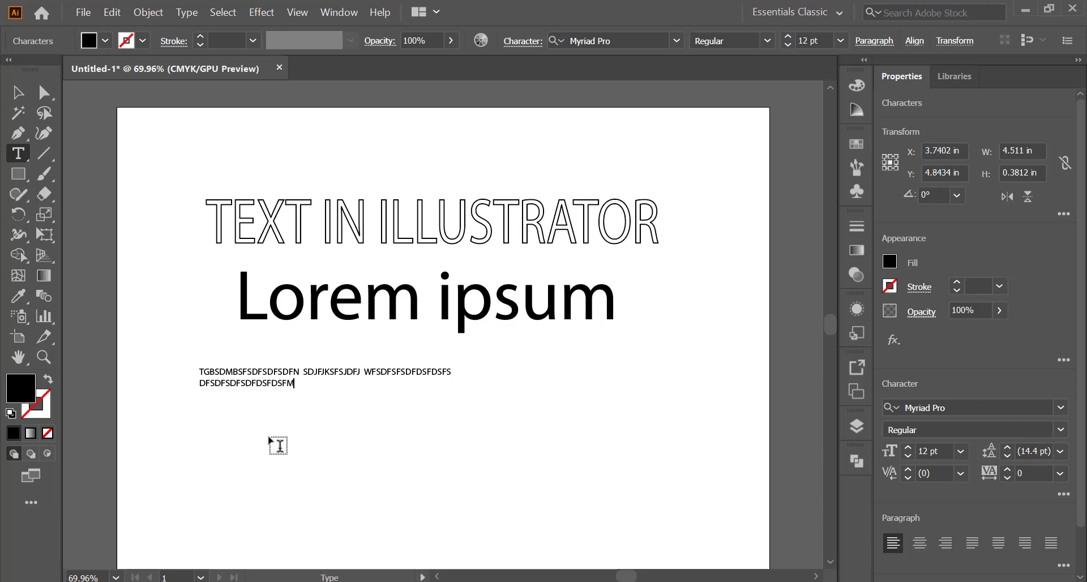
{"action": "type", "text": ",FSDFSSSFSFSDFDSFS"}
{"action": "key", "text": "Return"}
{"action": "type", "text": "S"}
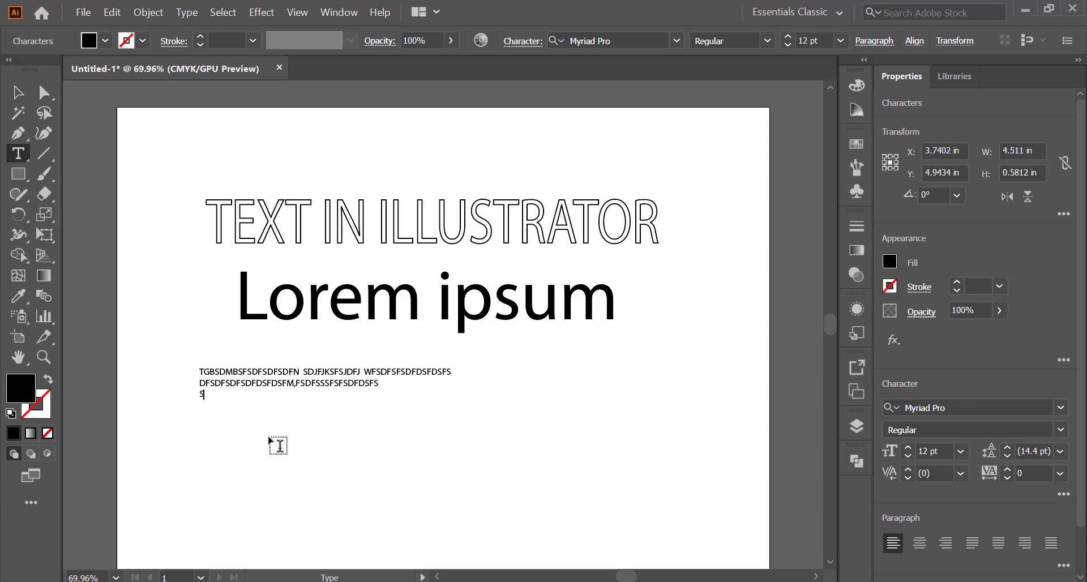
{"action": "type", "text": "FDSFSSDFDSFSN,NDFSDFSDFDSFS"}
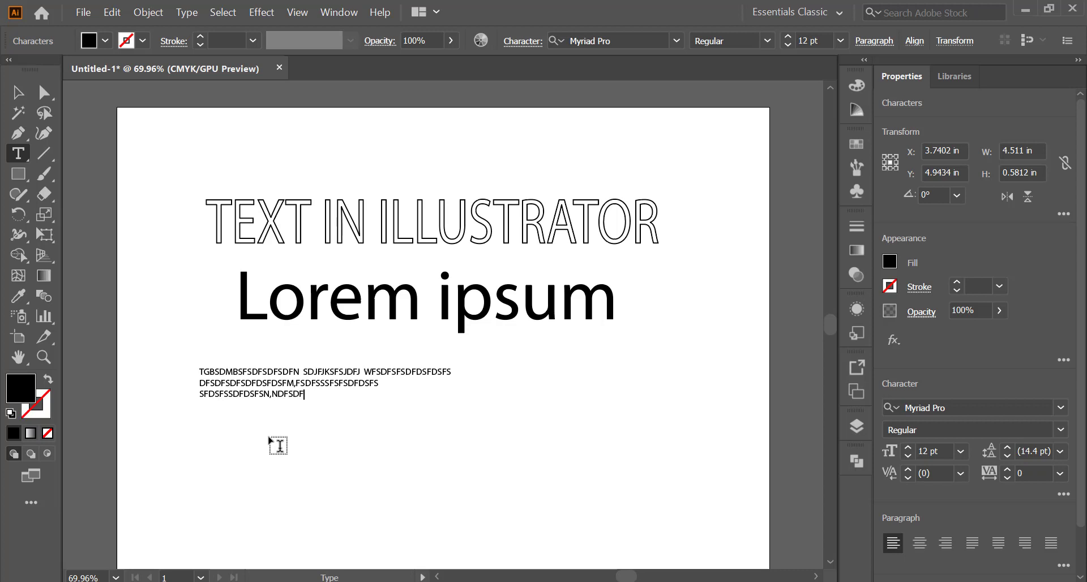
{"action": "key", "text": "Return"}
{"action": "left_click", "coordinate": [18, 93]}
Try to create text on empty canvas below the three-line text with the Area Type tool.
{"action": "left_click", "coordinate": [22, 155]}
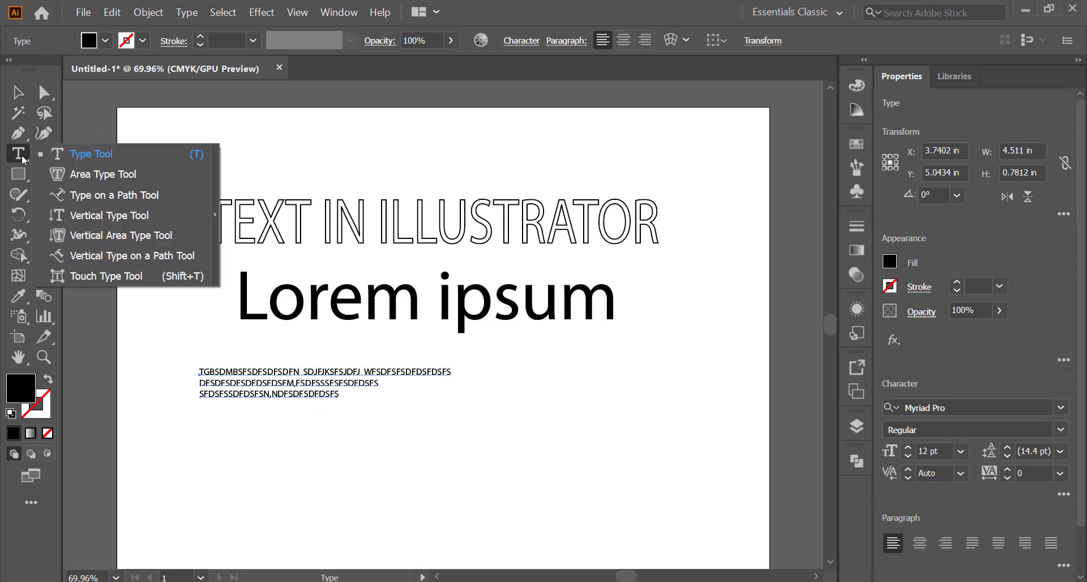
{"action": "left_click", "coordinate": [81, 179]}
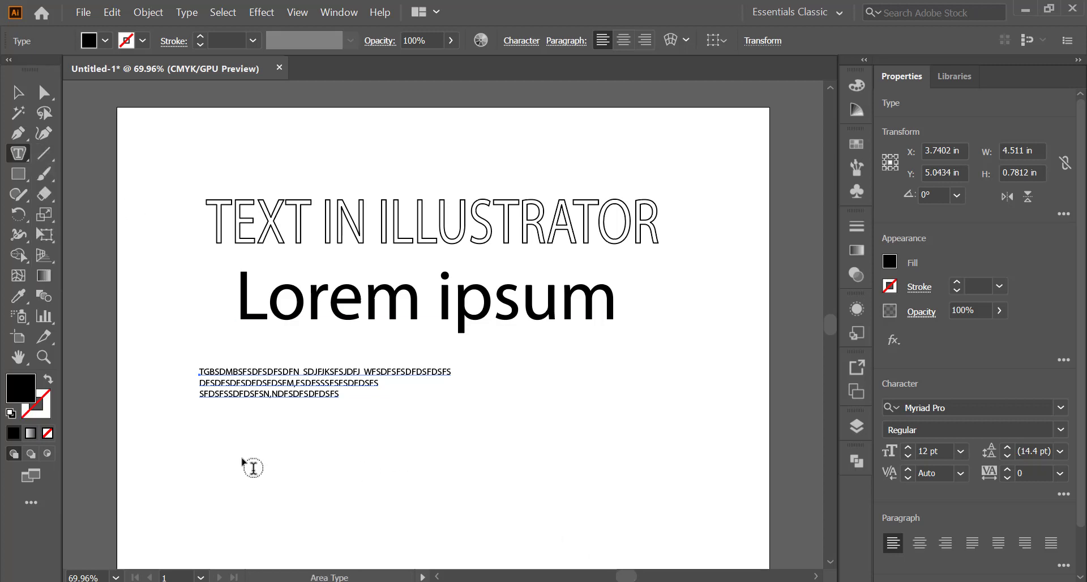
{"action": "left_click", "coordinate": [322, 522]}
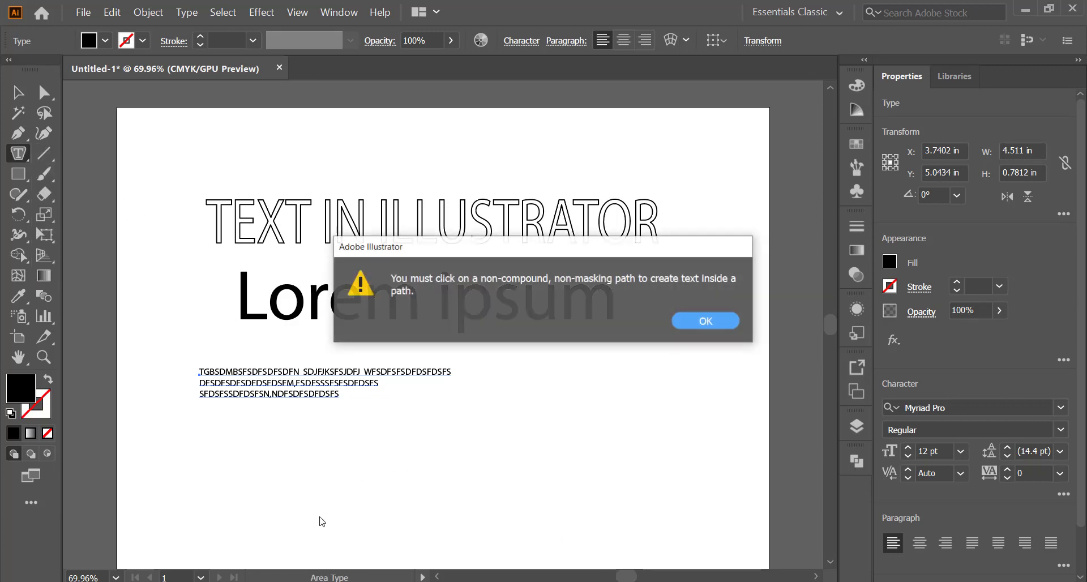
{"action": "left_click", "coordinate": [715, 322]}
{"action": "left_click", "coordinate": [285, 449]}
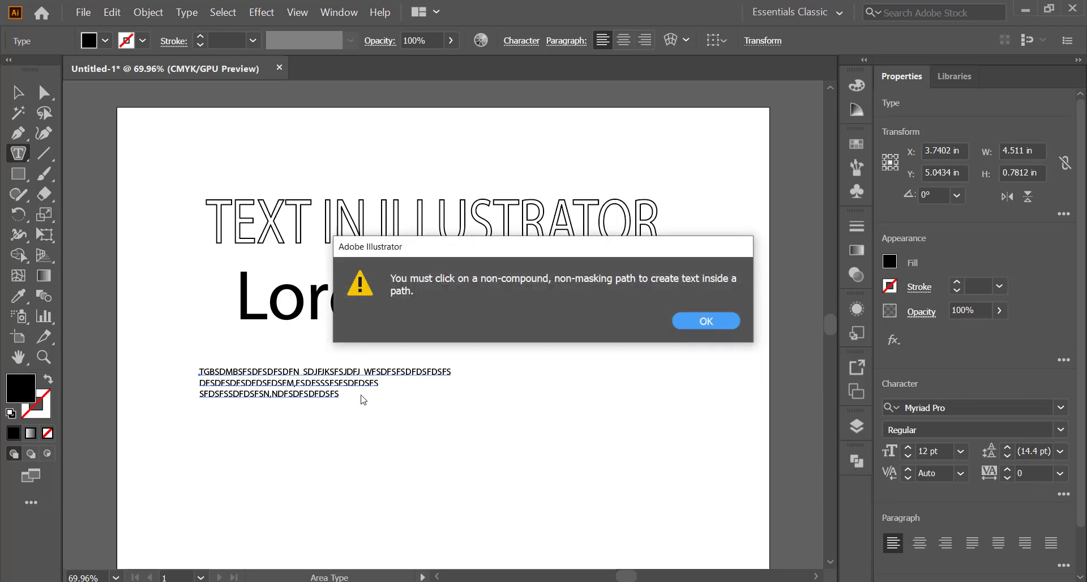
{"action": "left_click", "coordinate": [685, 327]}
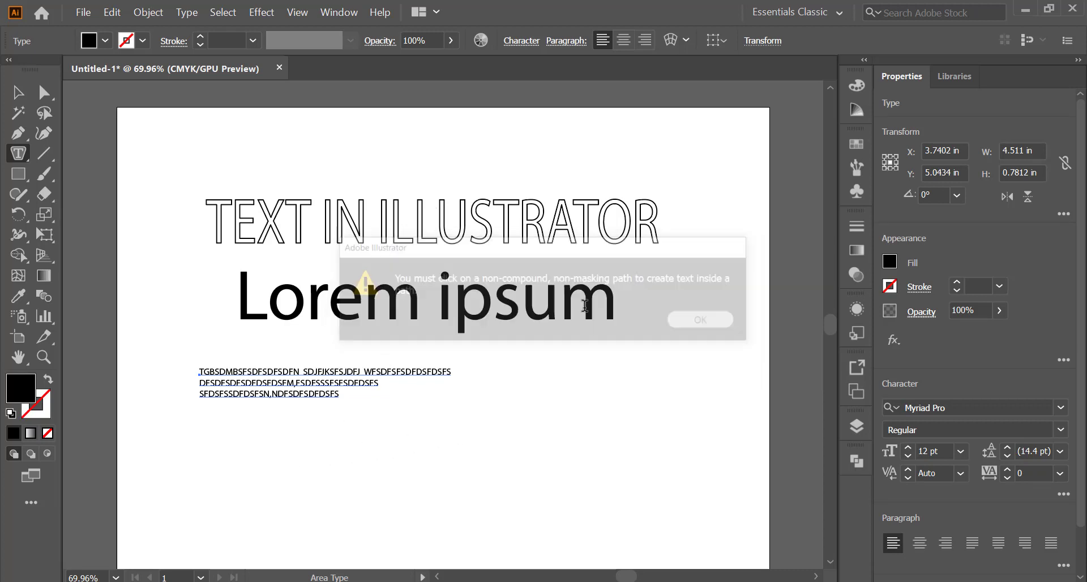
Draw a text area about 3.68 by 2.73 in beside the three-line text and fill it with random capital letters starting with GDFGDFGDDFGFDG.
{"action": "left_click_drag", "start_coordinate": [18, 157], "coordinate": [63, 154]}
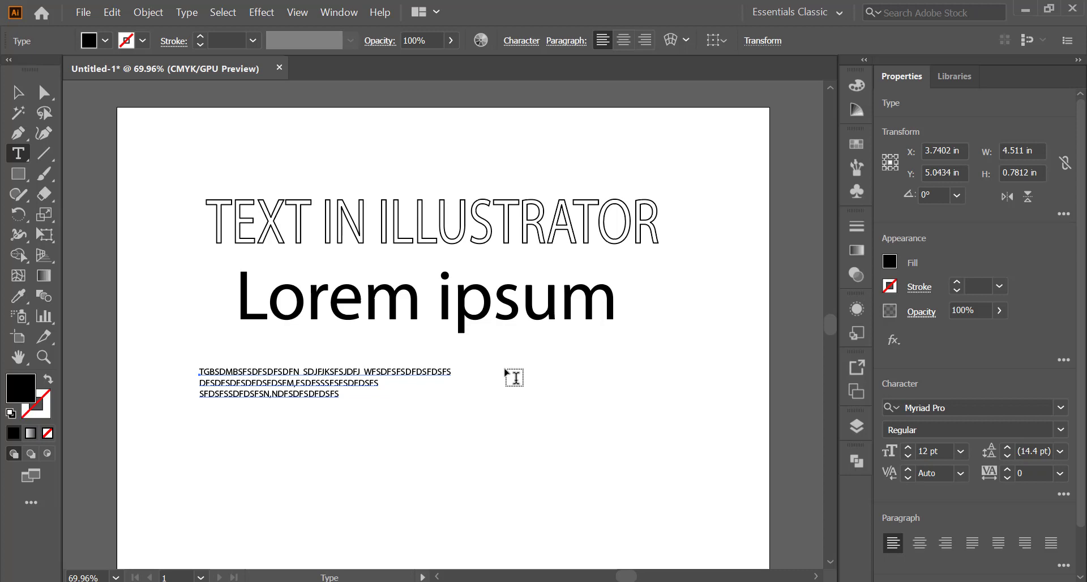
{"action": "left_click_drag", "start_coordinate": [500, 361], "coordinate": [709, 507]}
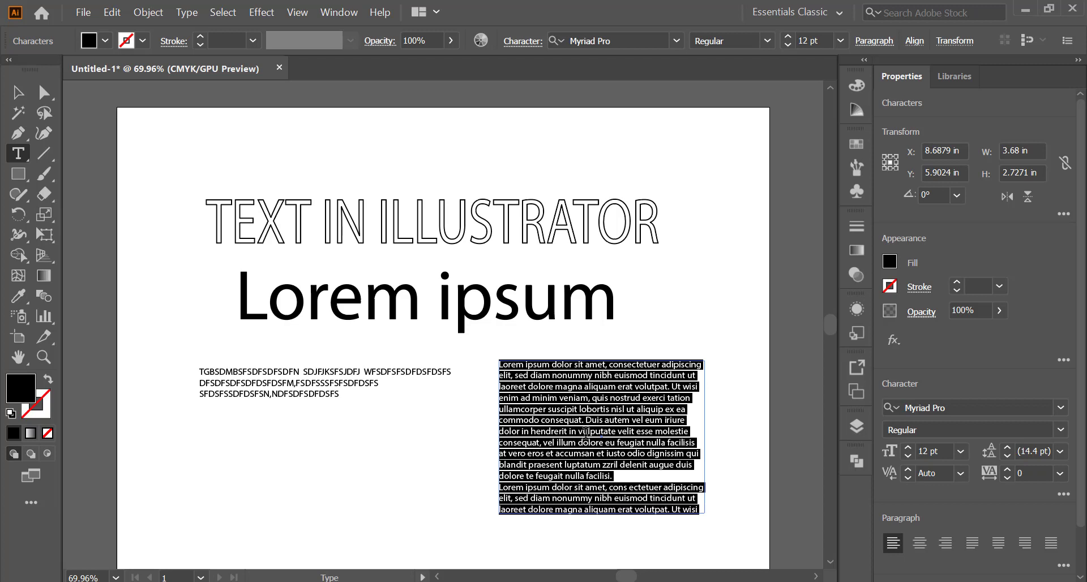
{"action": "type", "text": "GDFGDFGDDFGFDG"}
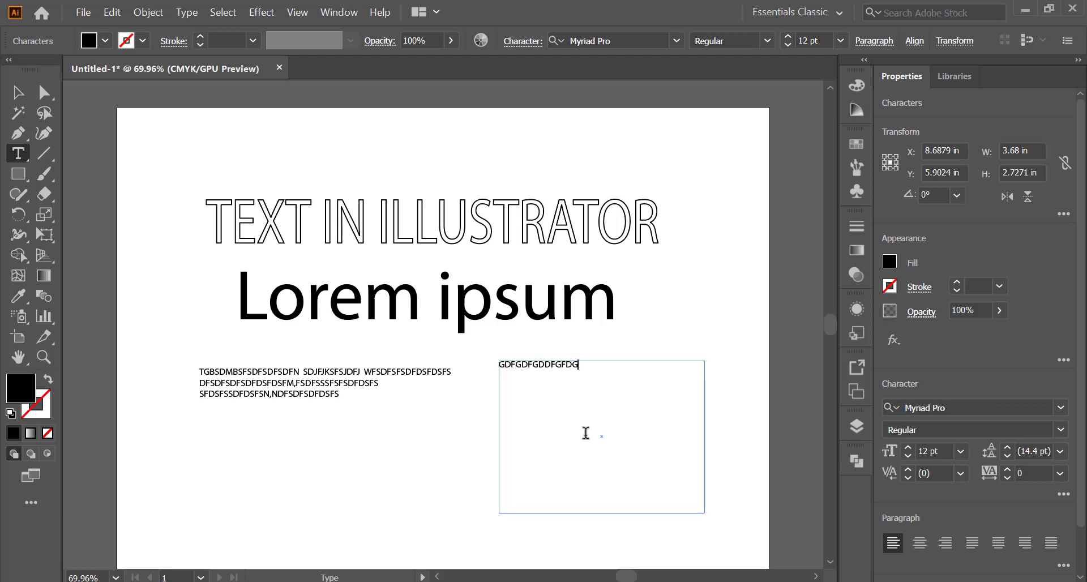
{"action": "type", "text": " N  XV"}
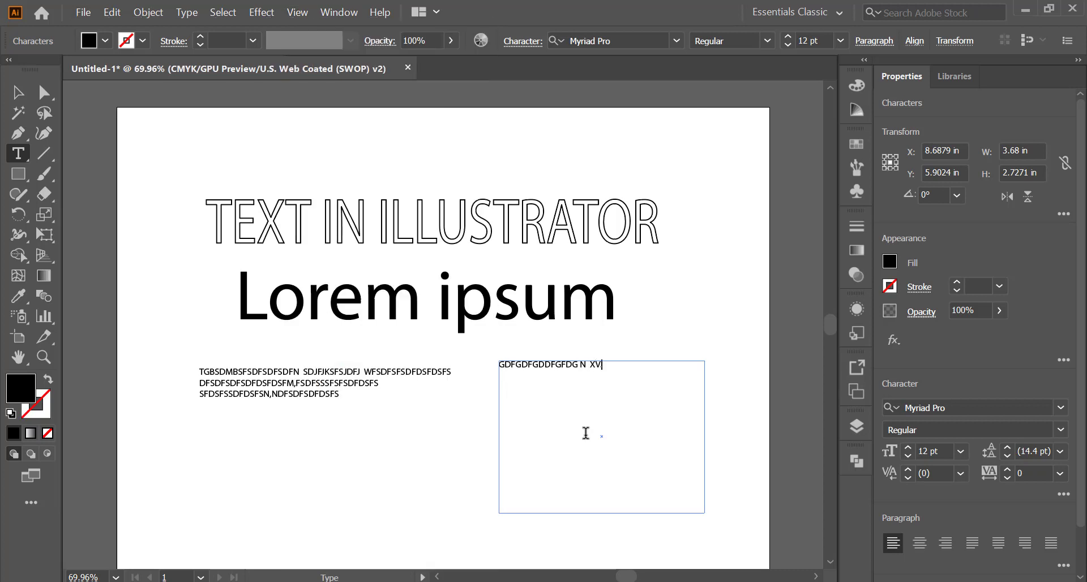
{"action": "type", "text": ".KHFGFDKUGHDF8GDF"}
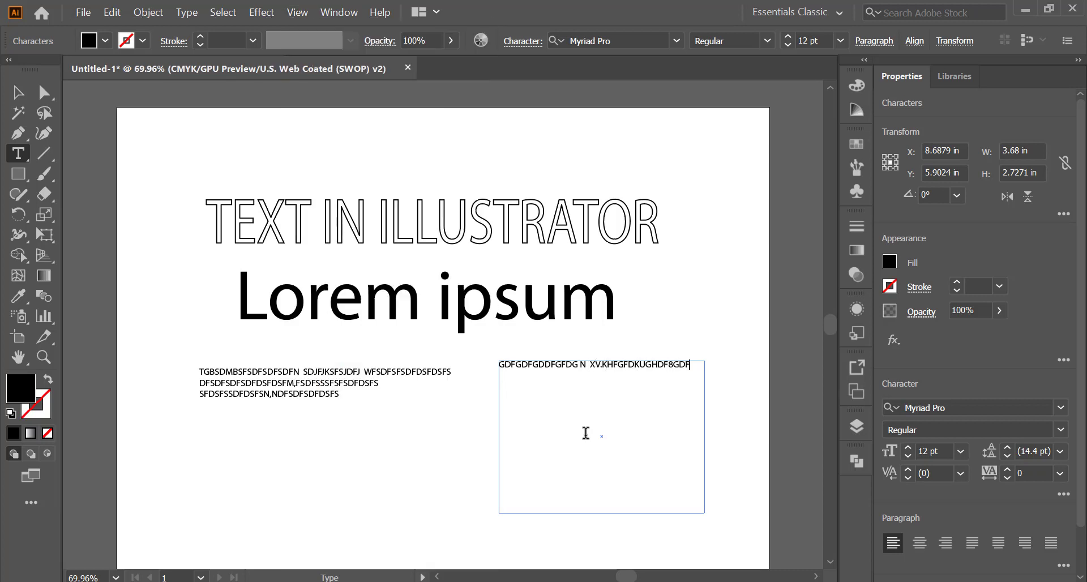
{"action": "type", "text": "KNNDFGFDGNM,NUTNN ,VBNCVKB ,VNBL NL K"}
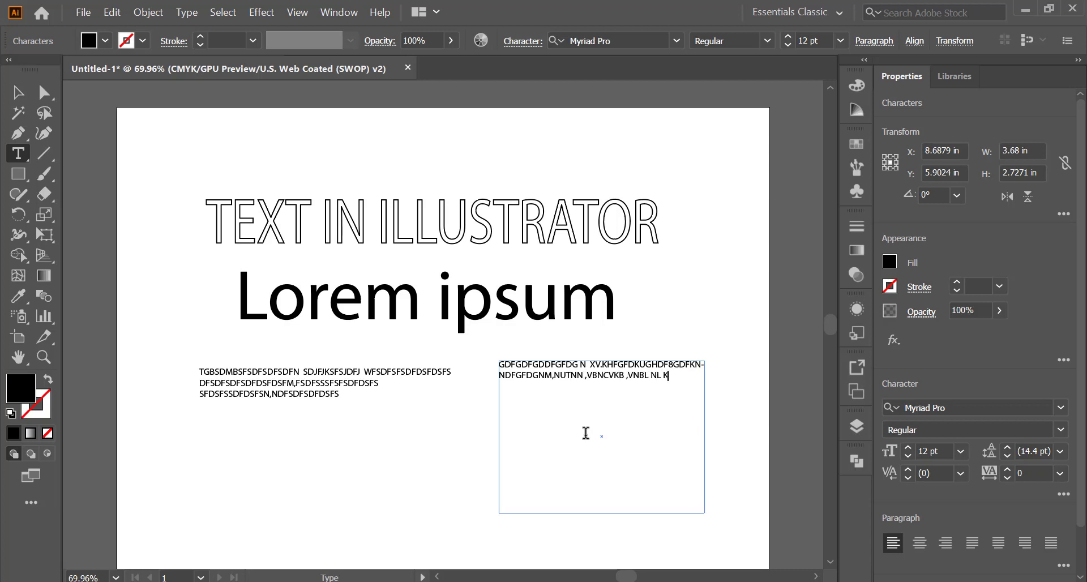
{"action": "type", "text": " BL K N LDF BNDLFB FB DFM N KFK"}
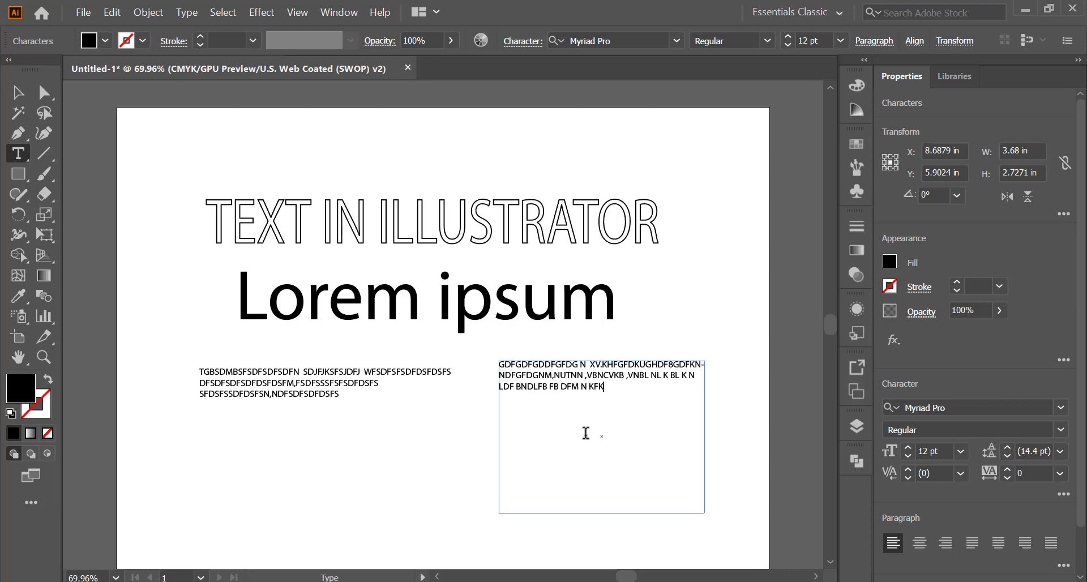
{"action": "type", "text": "F LGLFGDF LG  LFG"}
{"action": "type", "text": "NFGLKFGFLG  LLFGF"}
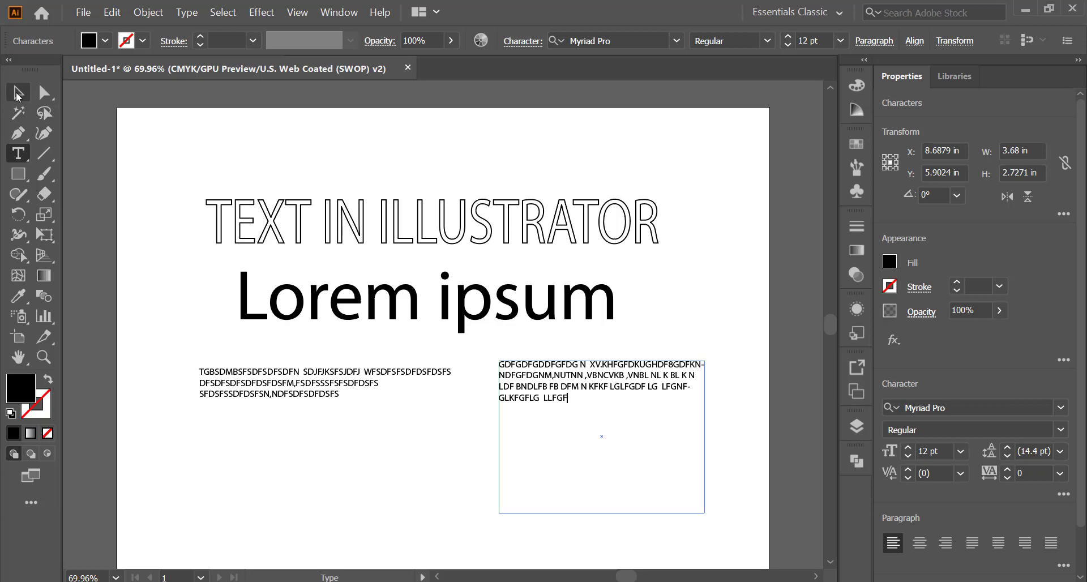
{"action": "left_click", "coordinate": [18, 94]}
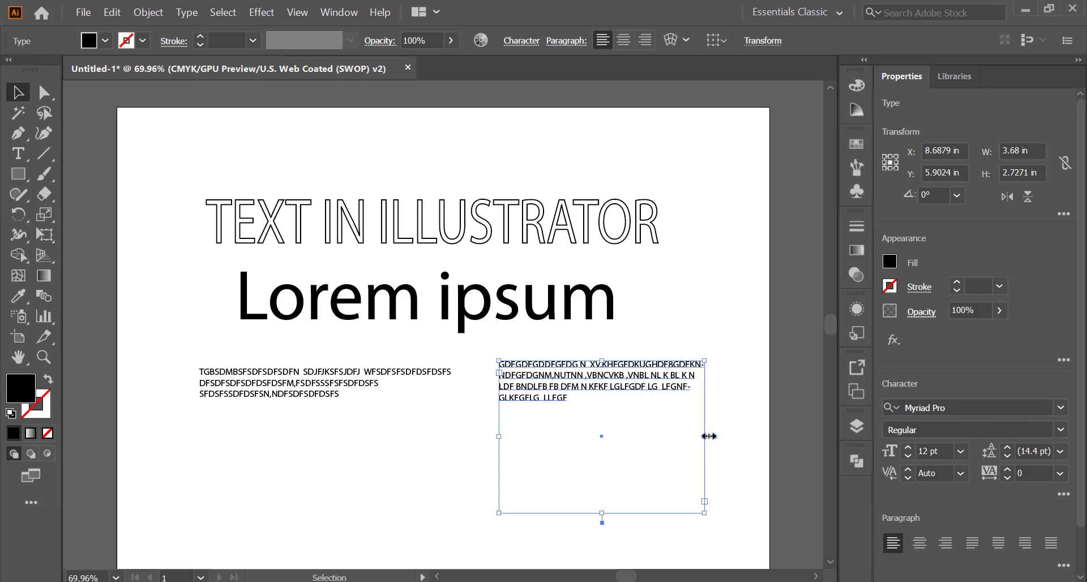
Narrow the area text frame to about 3.26 in and stretch the three-line point text slightly wider.
{"action": "left_click_drag", "start_coordinate": [710, 437], "coordinate": [683, 460]}
{"action": "left_click", "coordinate": [295, 404]}
{"action": "left_click", "coordinate": [374, 378]}
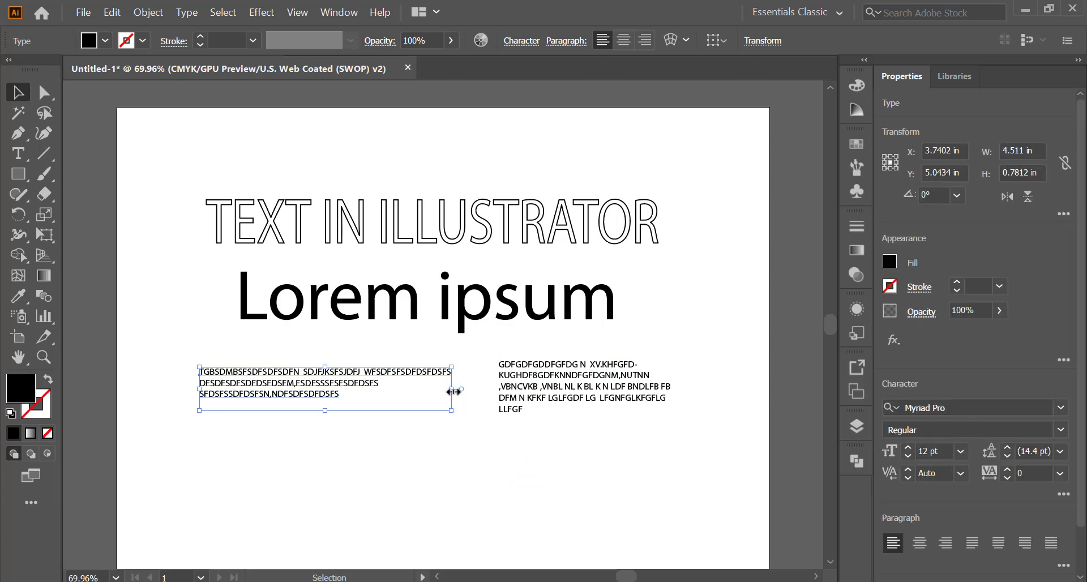
{"action": "mouse_move", "coordinate": [453, 390]}
{"action": "left_mouse_down"}
{"action": "mouse_move", "coordinate": [271, 412]}
{"action": "mouse_move", "coordinate": [317, 390]}
{"action": "mouse_move", "coordinate": [465, 390]}
{"action": "left_mouse_up"}
Narrow the area text frame to about 1.33 in wide so its text reflows into a slim column.
{"action": "left_click", "coordinate": [610, 413]}
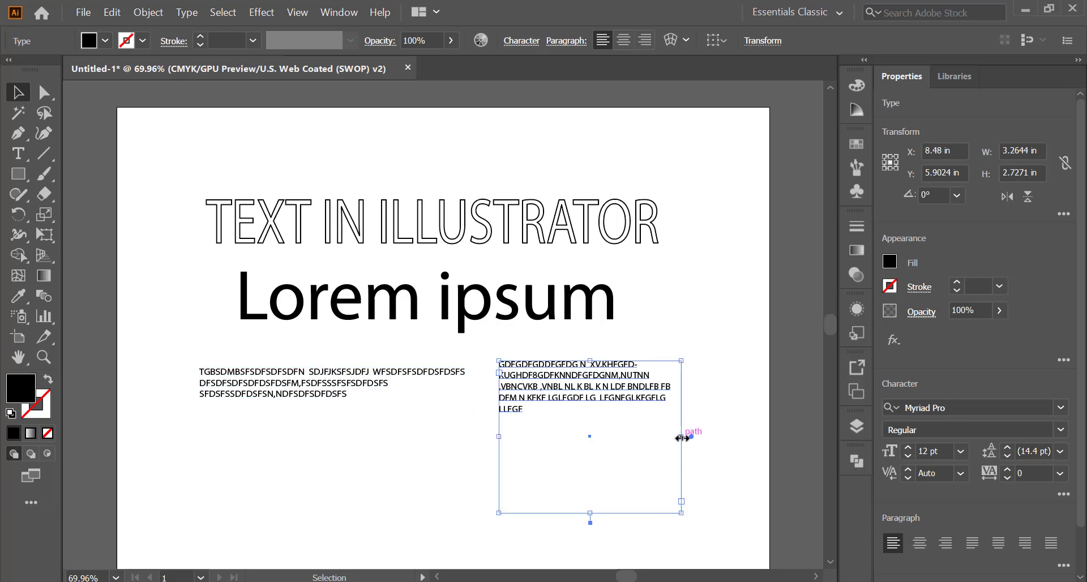
{"action": "left_click_drag", "start_coordinate": [684, 435], "coordinate": [574, 473]}
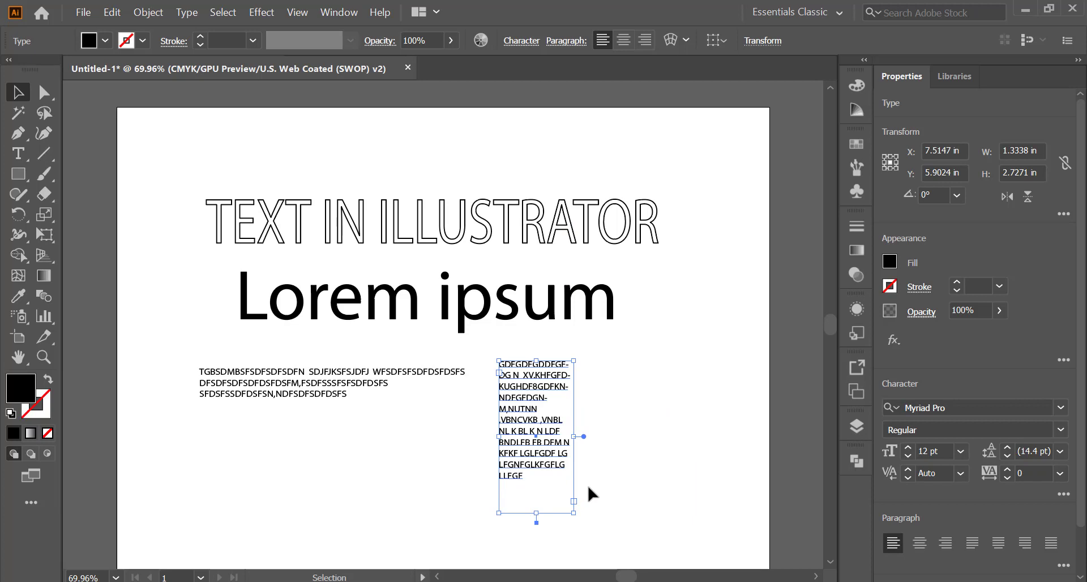
Move the narrow area text column toward the artboard's right edge.
{"action": "left_click_drag", "start_coordinate": [523, 403], "coordinate": [661, 390]}
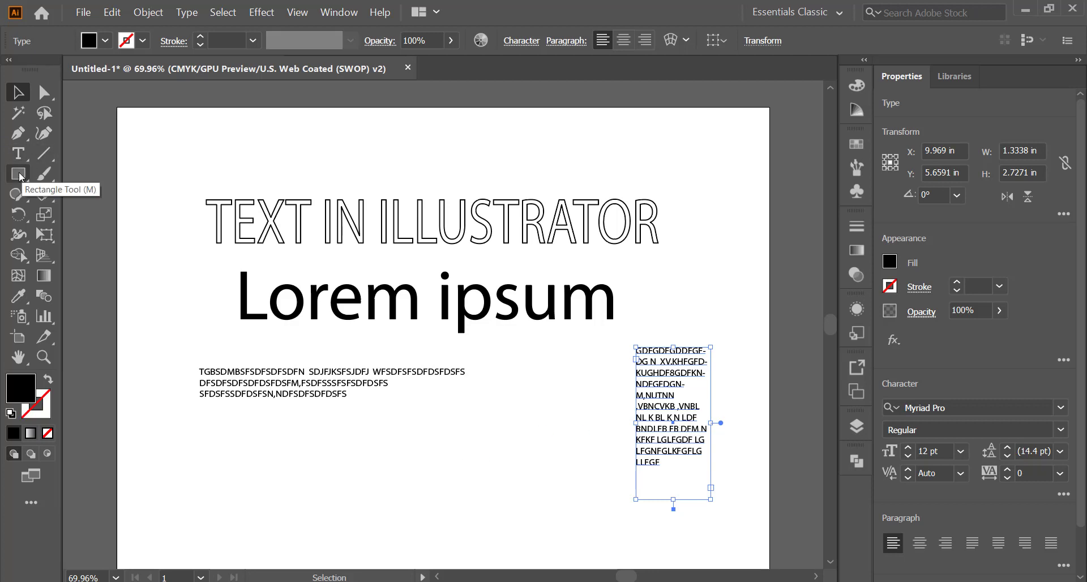
Try to create text on the empty canvas well below the three-line text with the Area Type tool.
{"action": "left_click_drag", "start_coordinate": [19, 154], "coordinate": [97, 172]}
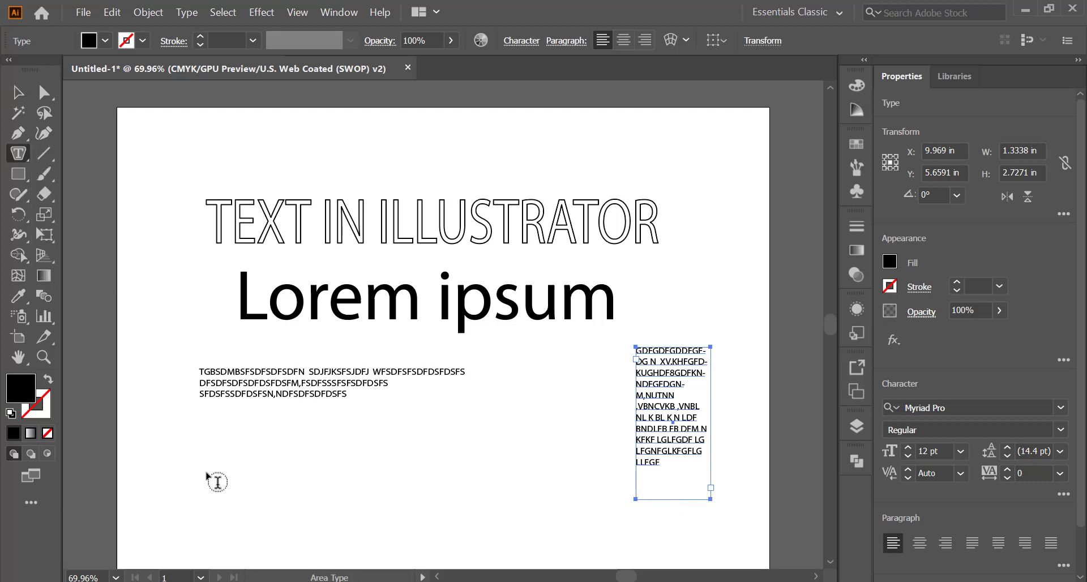
{"action": "left_click", "coordinate": [217, 482]}
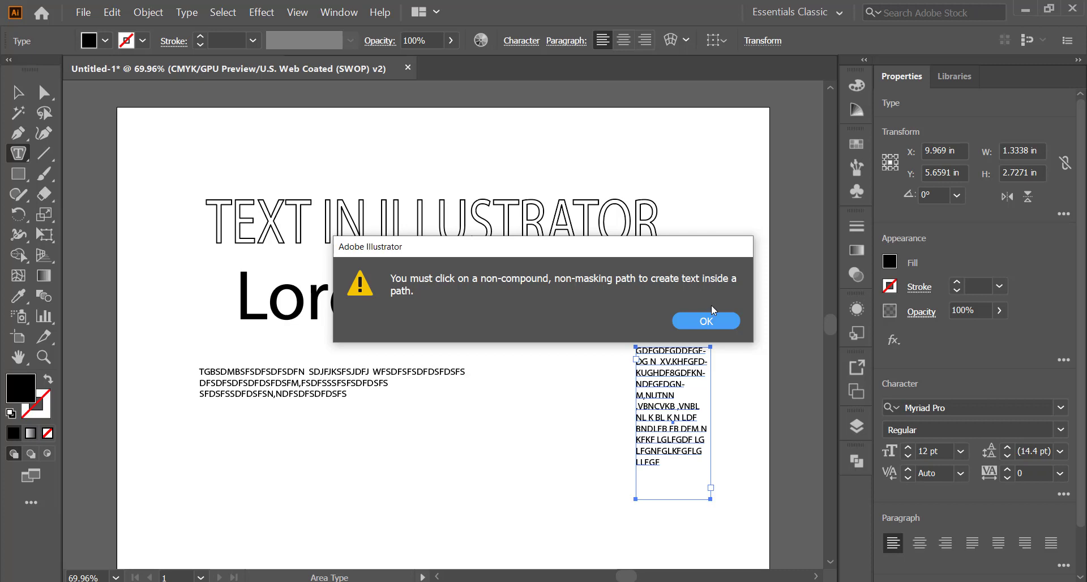
{"action": "left_click", "coordinate": [708, 320]}
{"action": "left_click", "coordinate": [23, 158]}
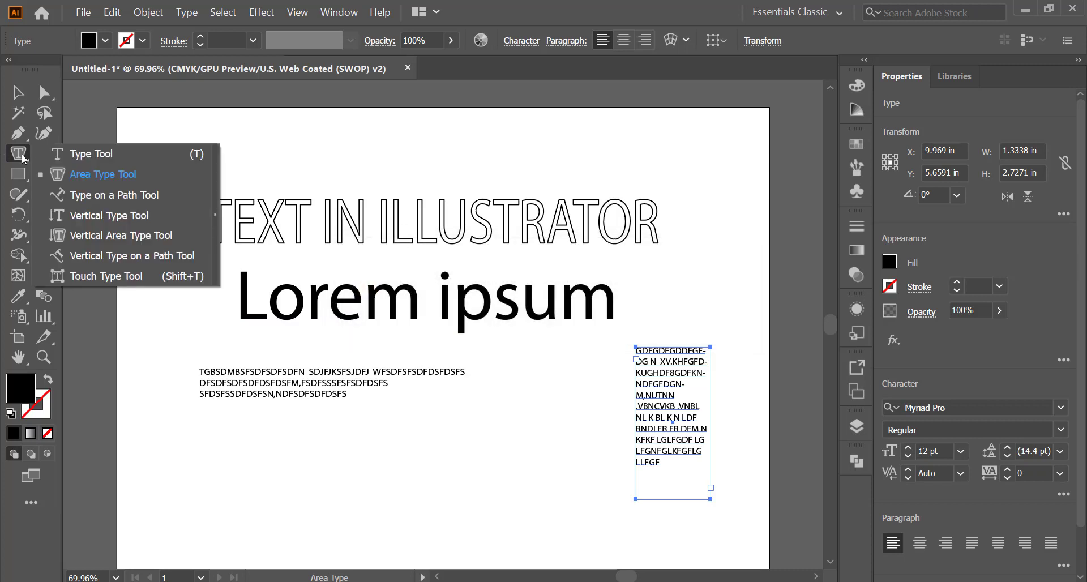
{"action": "left_click", "coordinate": [23, 159]}
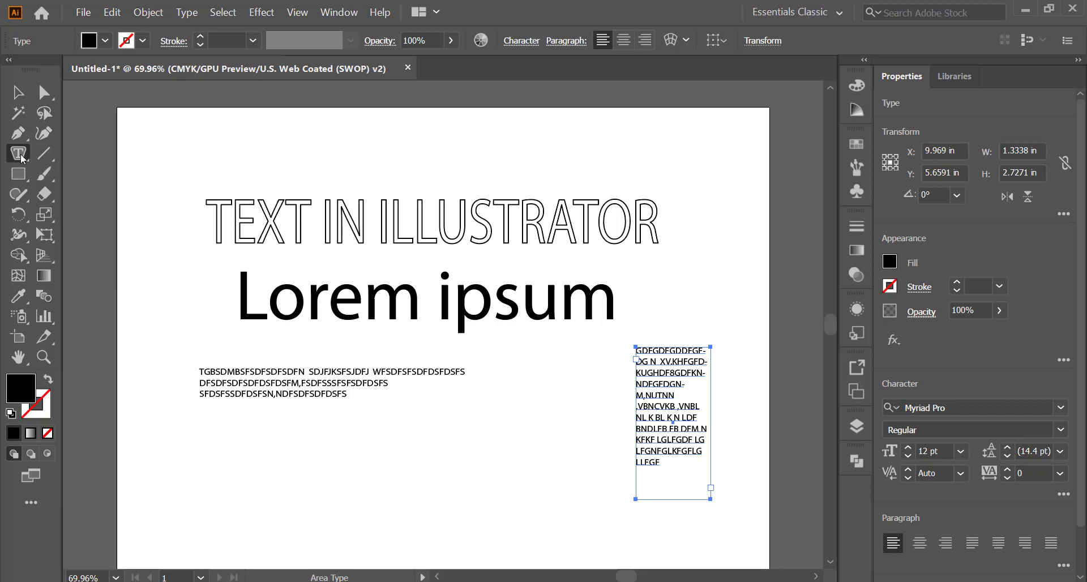
Draw a rectangle about 2.66 by 1.41 in below the three-line text and an ellipse about 2.75 by 1.99 in beside it.
{"action": "left_click", "coordinate": [18, 179]}
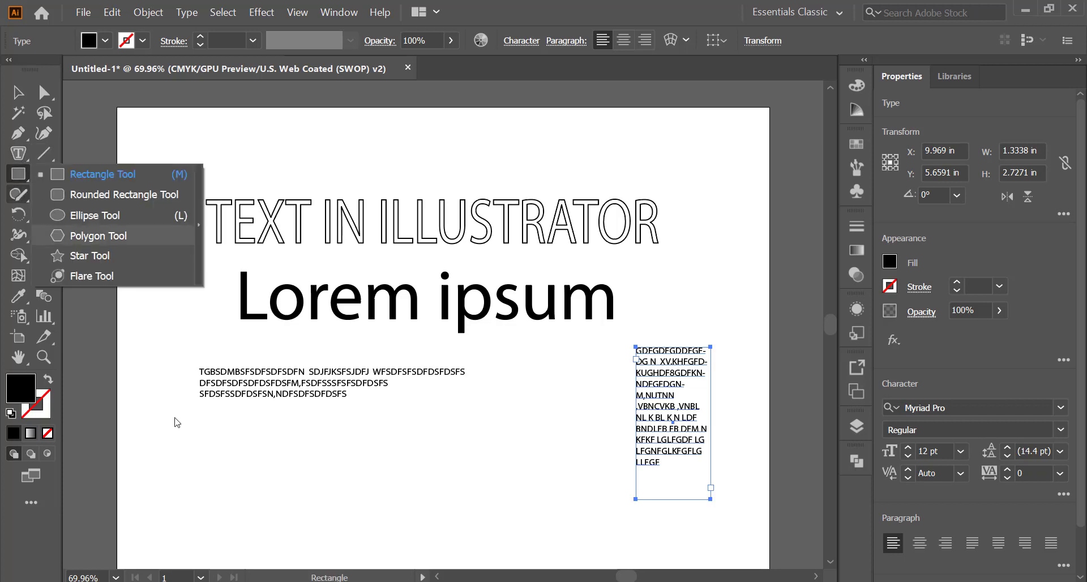
{"action": "left_click", "coordinate": [85, 177]}
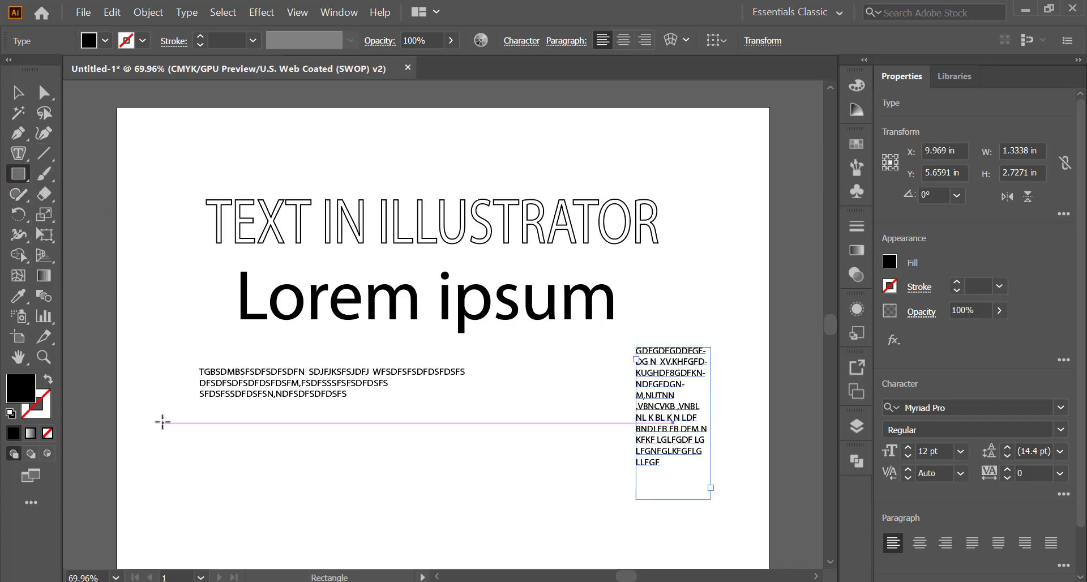
{"action": "left_click_drag", "start_coordinate": [163, 423], "coordinate": [311, 501]}
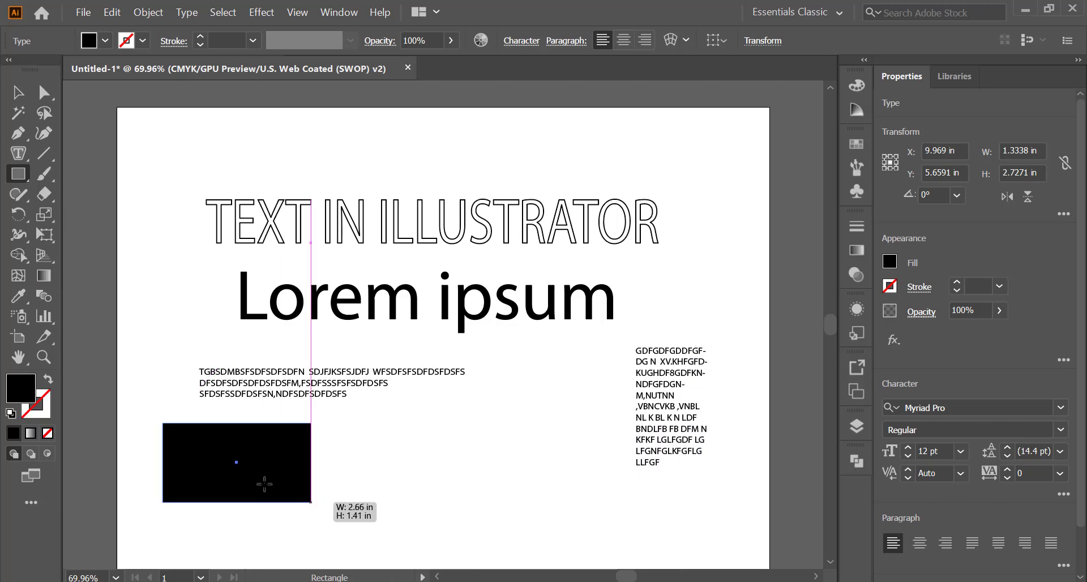
{"action": "left_click", "coordinate": [22, 177]}
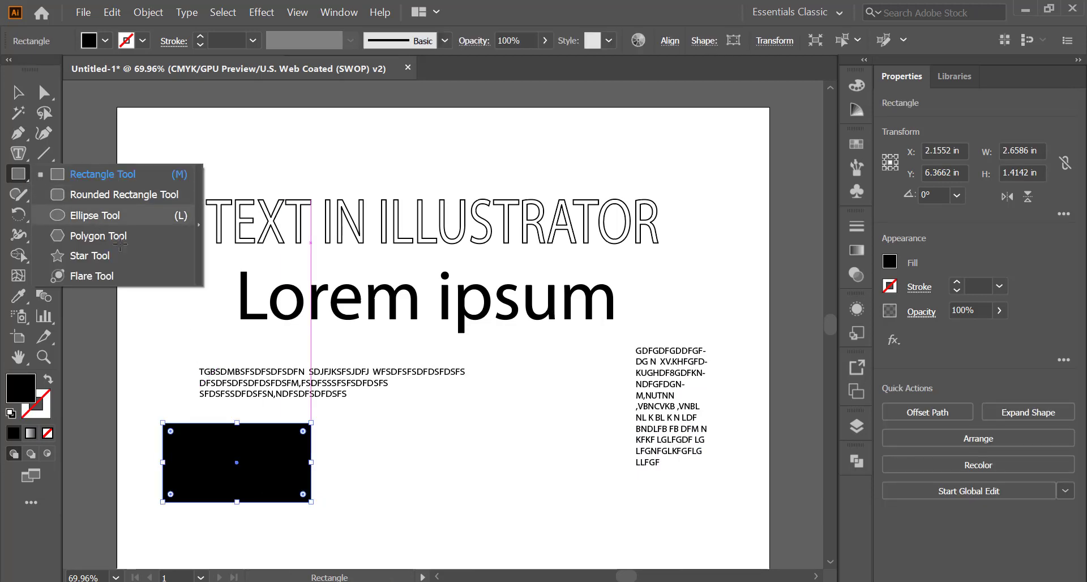
{"action": "left_click", "coordinate": [95, 215]}
{"action": "left_click_drag", "start_coordinate": [395, 430], "coordinate": [538, 538]}
Turn the rectangle and the ellipse into containers filled with placeholder text using the Area Type tool.
{"action": "left_click", "coordinate": [19, 153]}
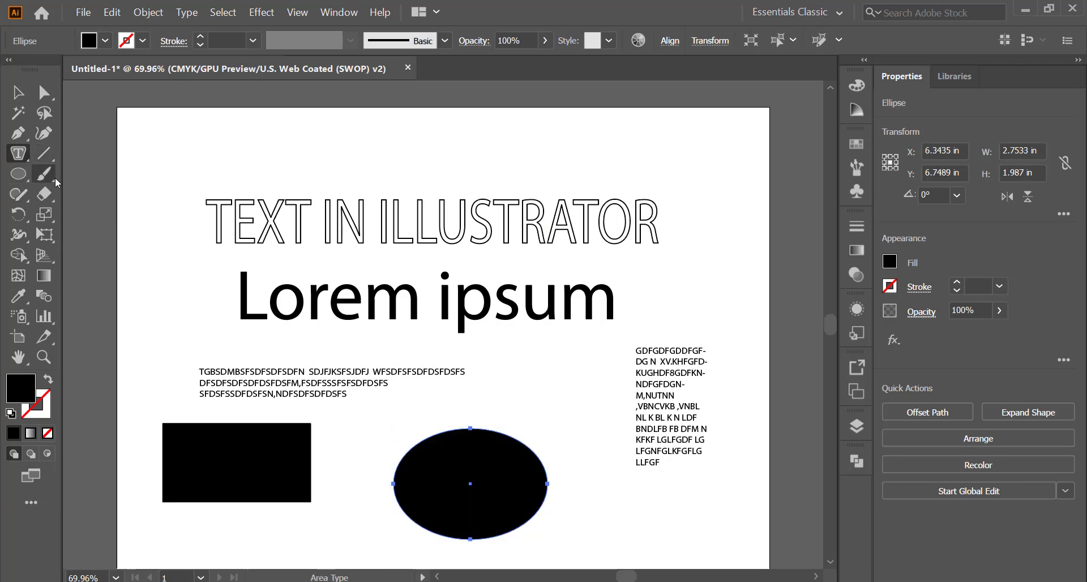
{"action": "left_click", "coordinate": [199, 446]}
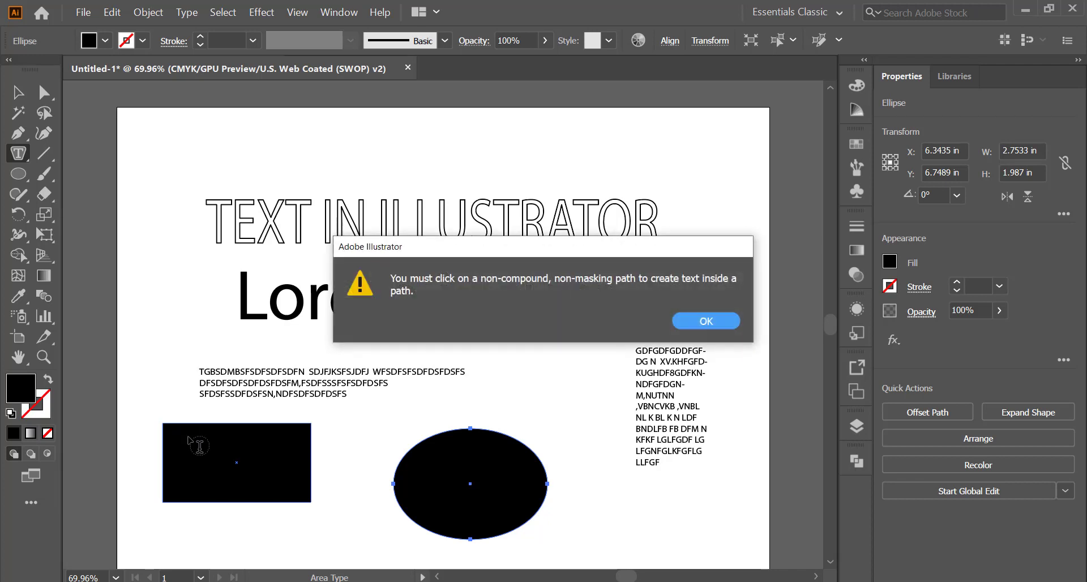
{"action": "left_click", "coordinate": [692, 320]}
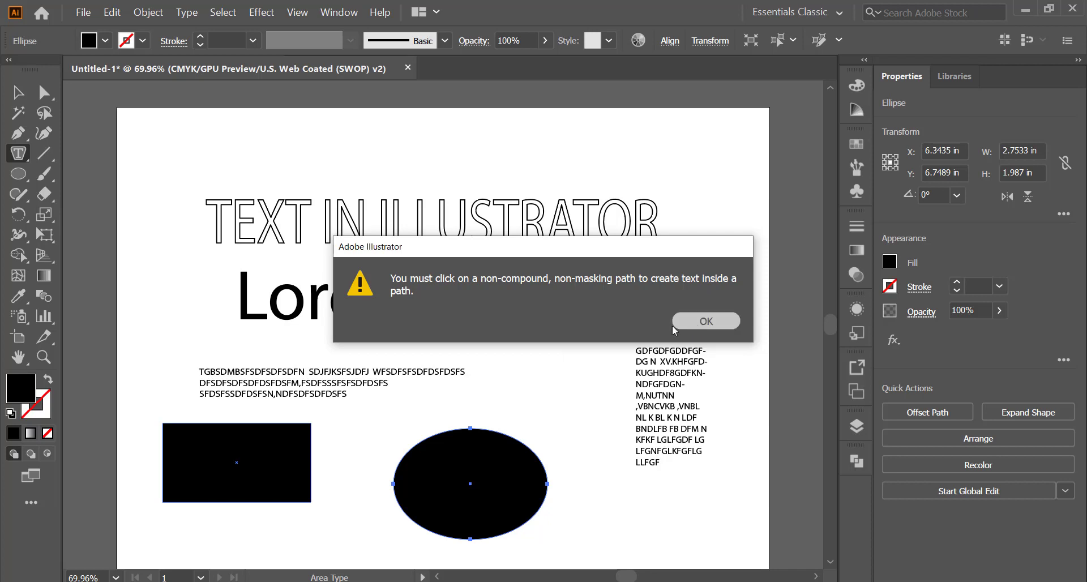
{"action": "left_click", "coordinate": [243, 448]}
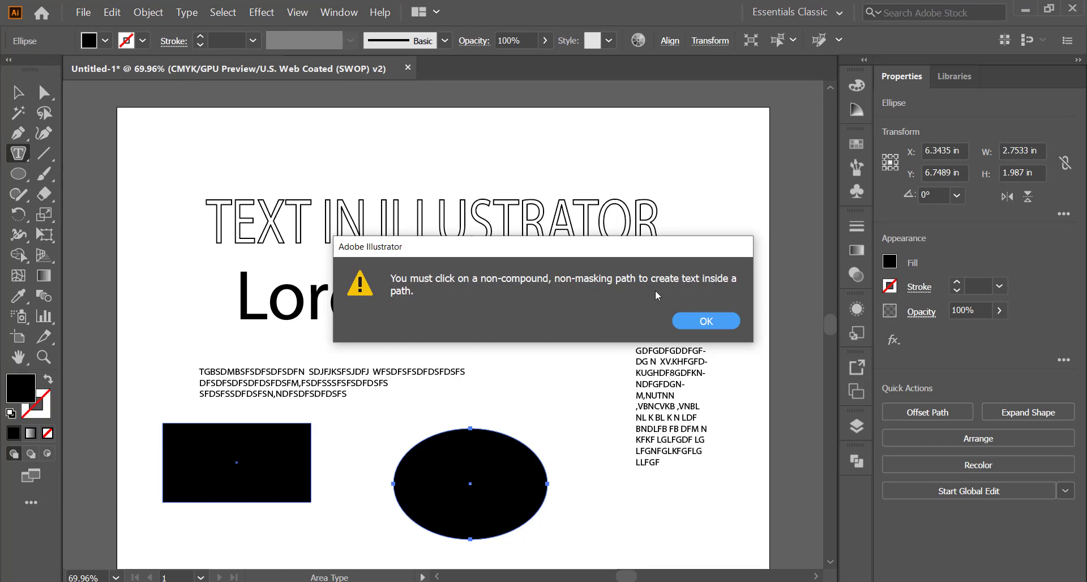
{"action": "left_click", "coordinate": [687, 322]}
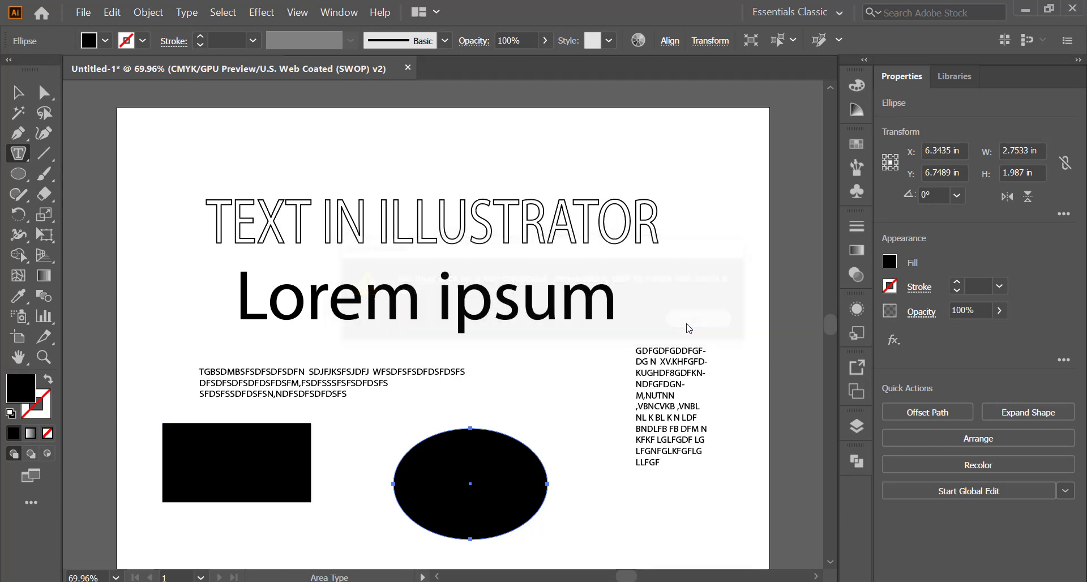
{"action": "left_click", "coordinate": [229, 432]}
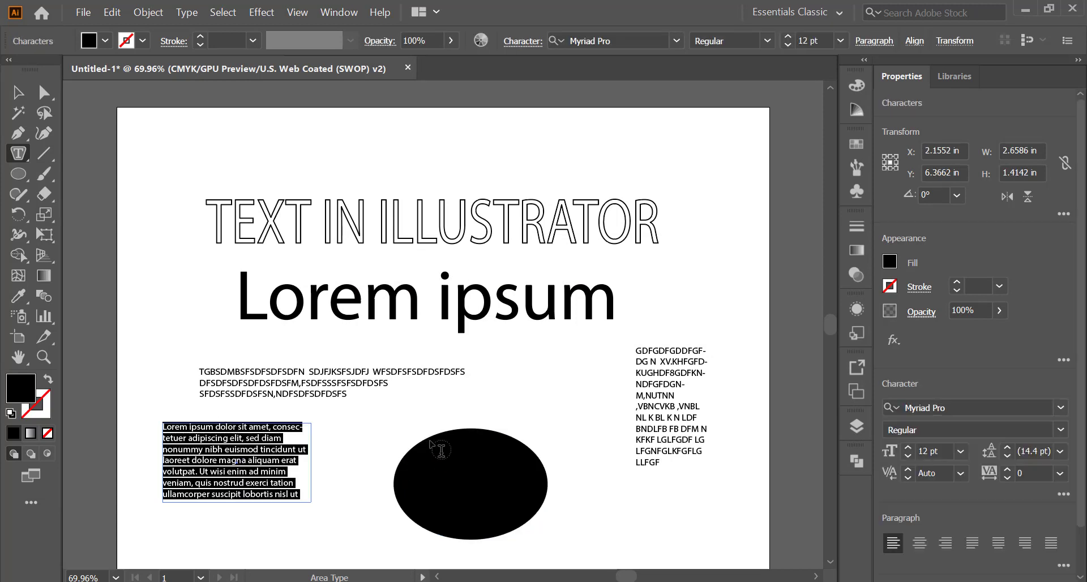
{"action": "left_click", "coordinate": [441, 448]}
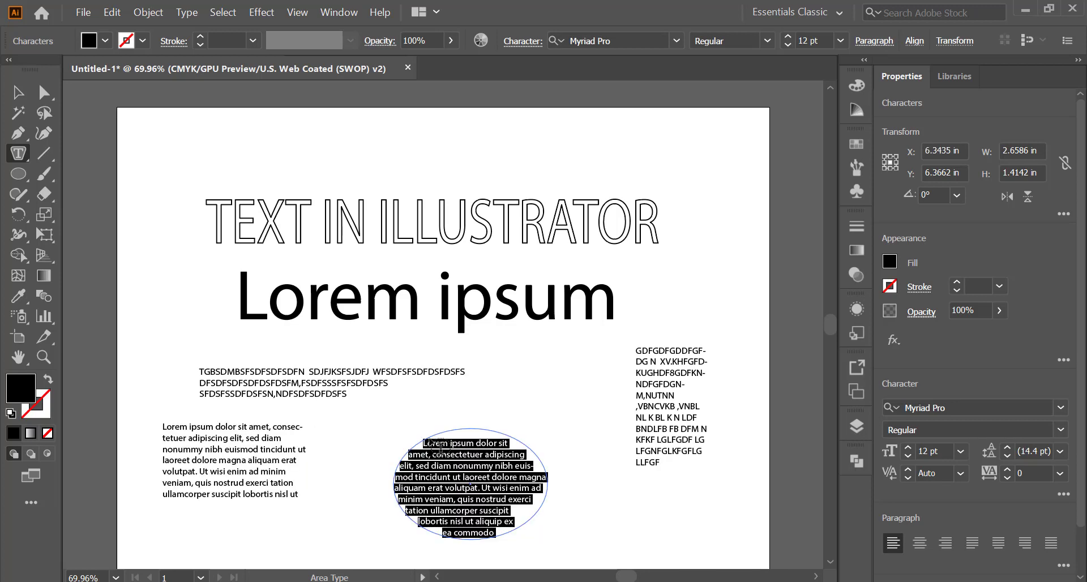
Narrow the rectangular placeholder text frame to about 0.89 in and widen it again to slightly more than the drawn rectangle's width.
{"action": "left_click", "coordinate": [19, 92]}
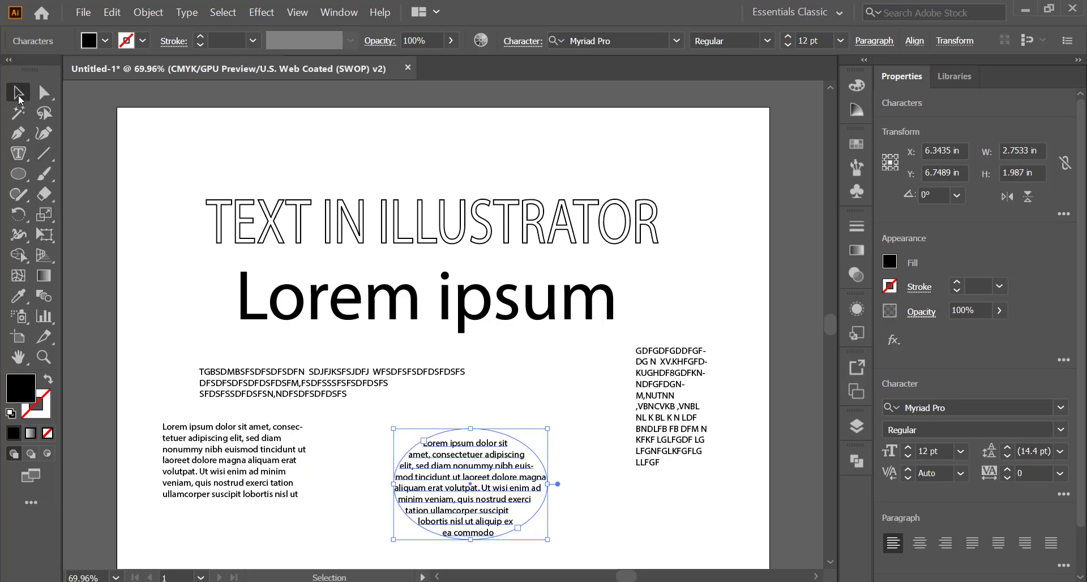
{"action": "left_click", "coordinate": [237, 490]}
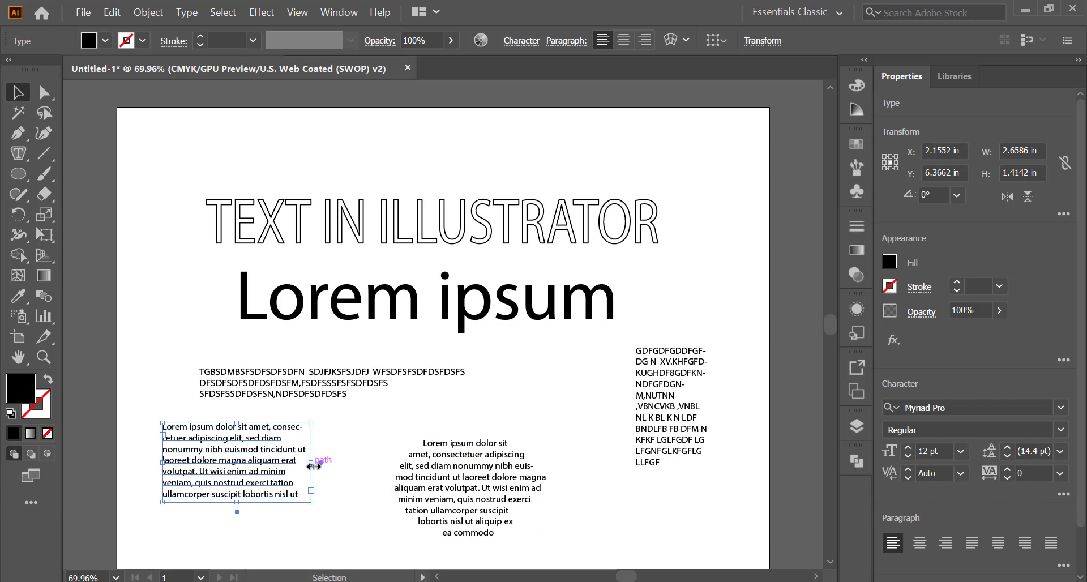
{"action": "left_click_drag", "start_coordinate": [311, 462], "coordinate": [212, 490]}
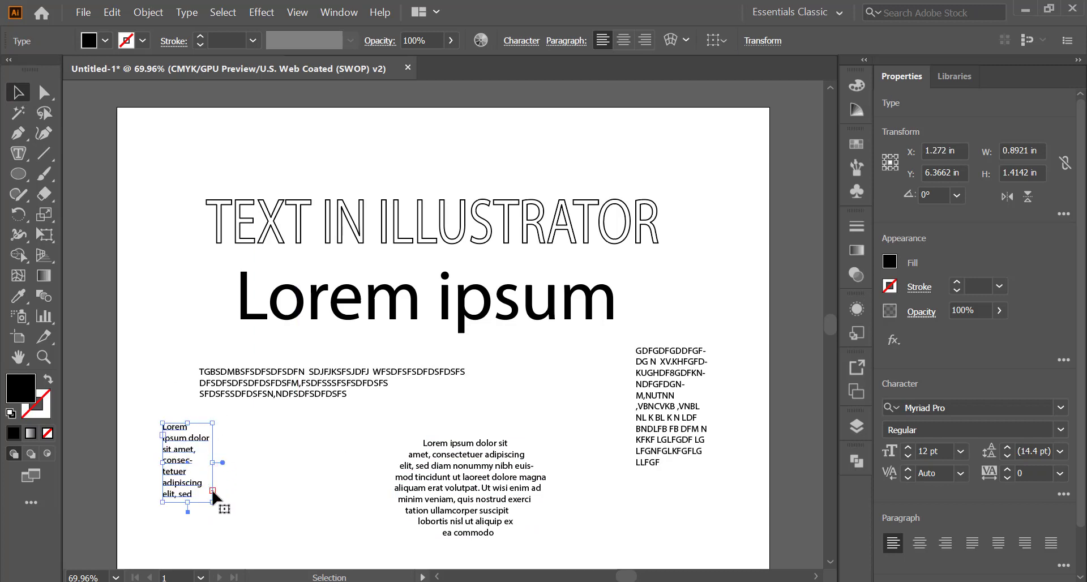
{"action": "left_click_drag", "start_coordinate": [212, 464], "coordinate": [333, 463]}
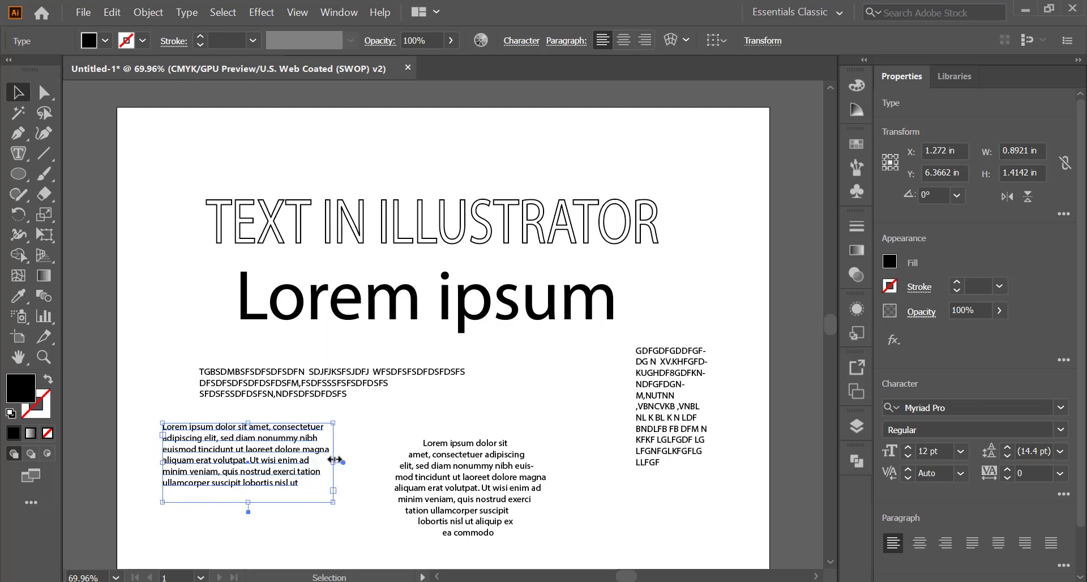
Narrow the elliptical text frame to about 0.88 in wide and stretch it back out to about 3.10 in.
{"action": "left_click", "coordinate": [486, 473]}
{"action": "left_click_drag", "start_coordinate": [549, 484], "coordinate": [443, 492]}
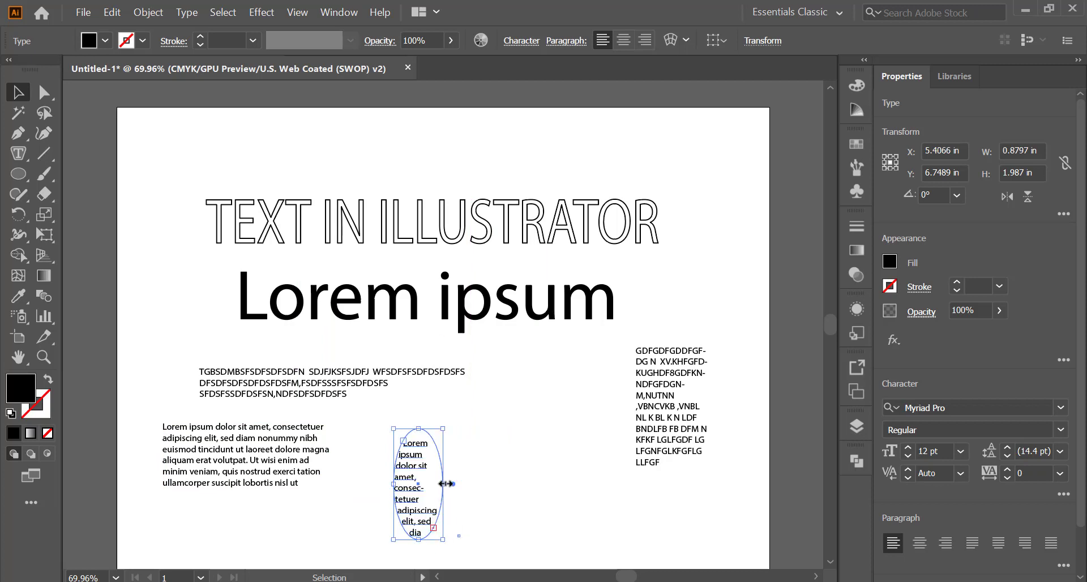
{"action": "left_click_drag", "start_coordinate": [443, 485], "coordinate": [564, 470]}
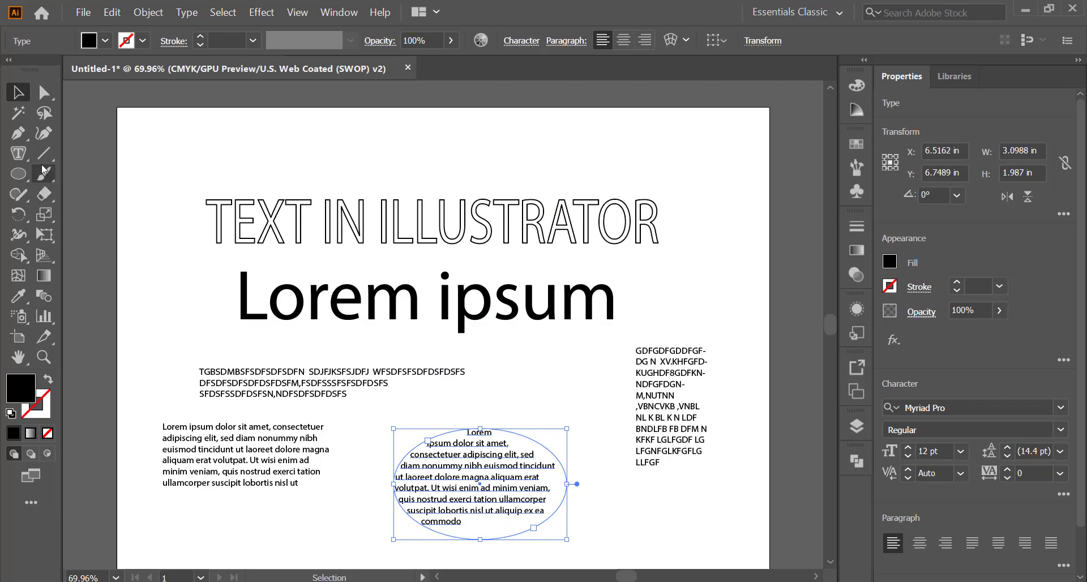
Add a second A4 landscape artboard beside Artboard 1.
{"action": "left_click", "coordinate": [25, 176]}
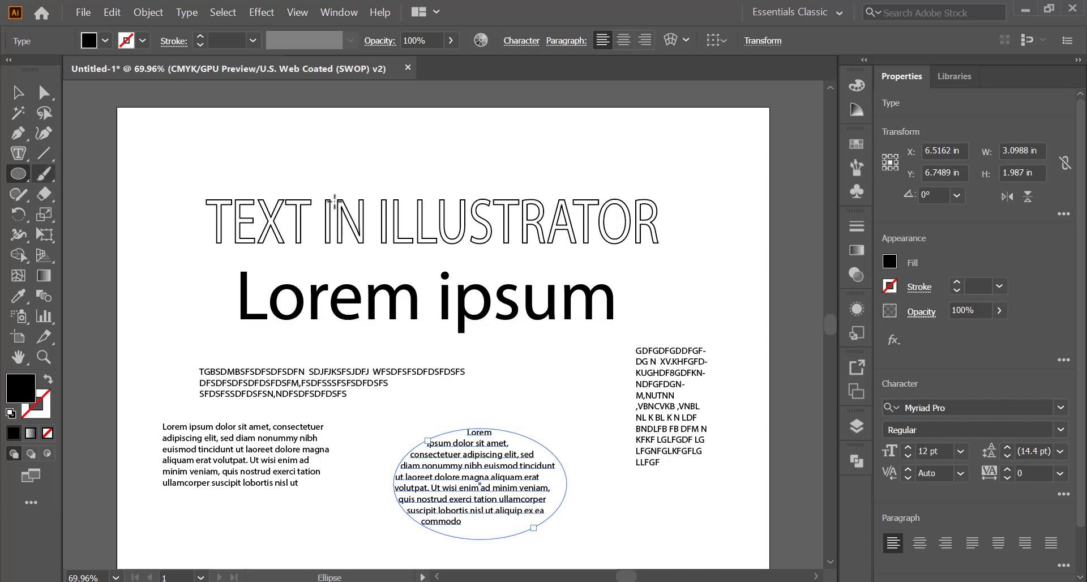
{"action": "scroll", "coordinate": [728, 325], "scroll_direction": "down", "scroll_amount": 4}
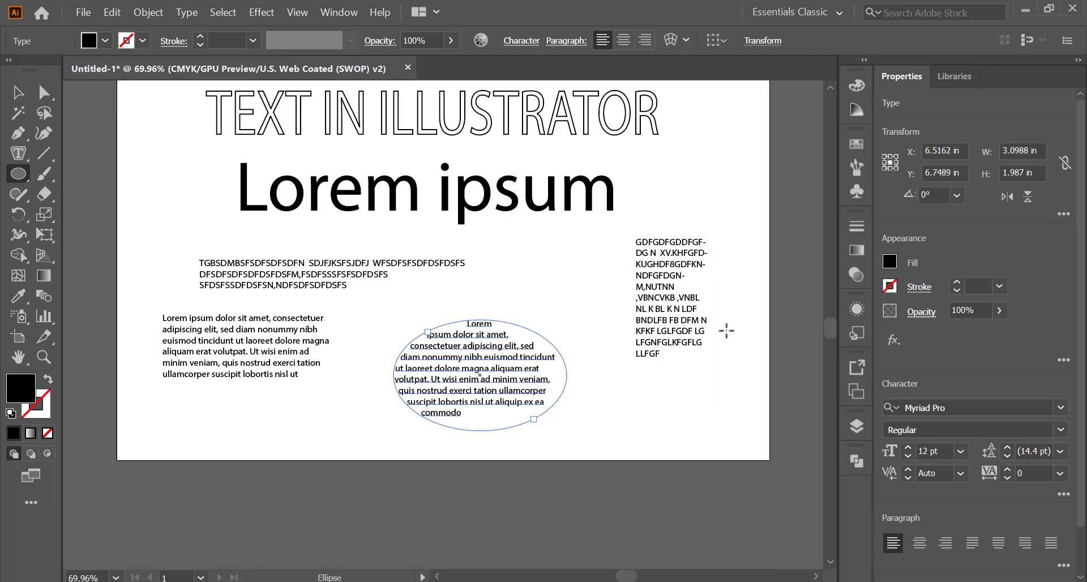
{"action": "scroll", "coordinate": [727, 328], "scroll_direction": "up", "scroll_amount": 3}
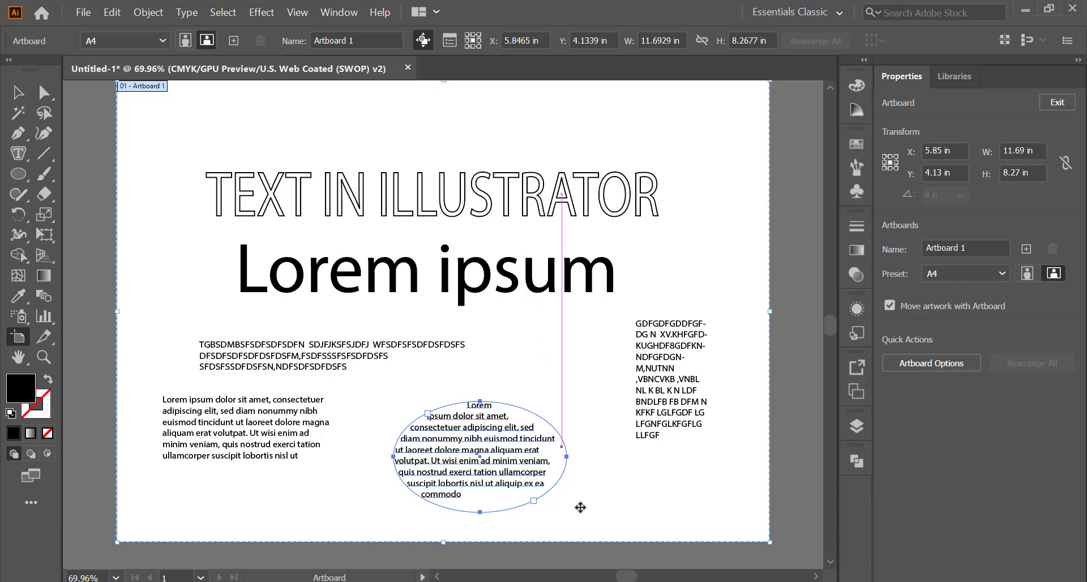
{"action": "mouse_move", "coordinate": [626, 576]}
{"action": "left_mouse_down"}
{"action": "mouse_move", "coordinate": [655, 578]}
{"action": "mouse_move", "coordinate": [644, 575]}
{"action": "left_mouse_up"}
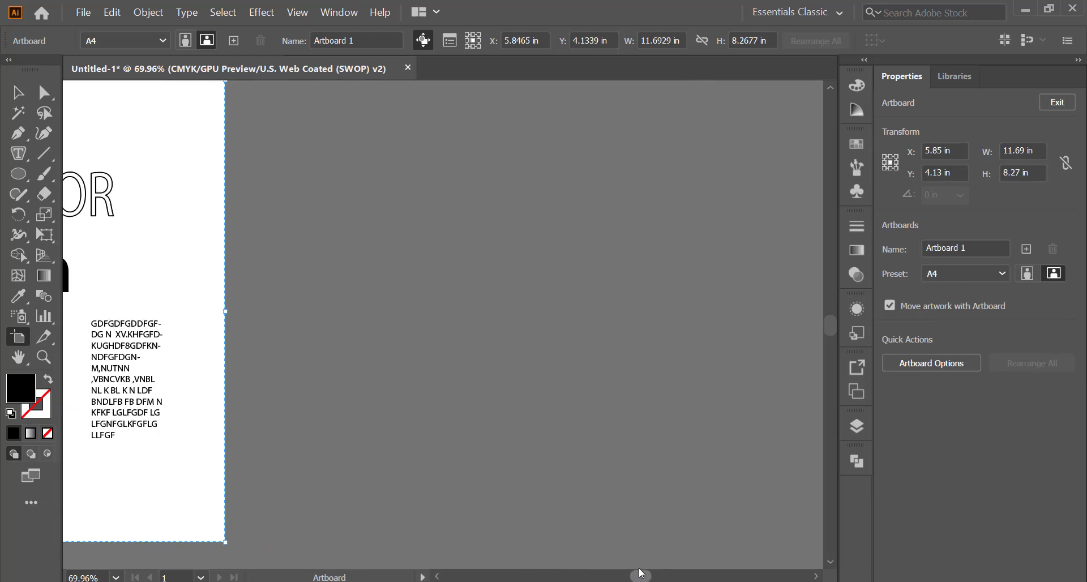
{"action": "left_click", "coordinate": [234, 42]}
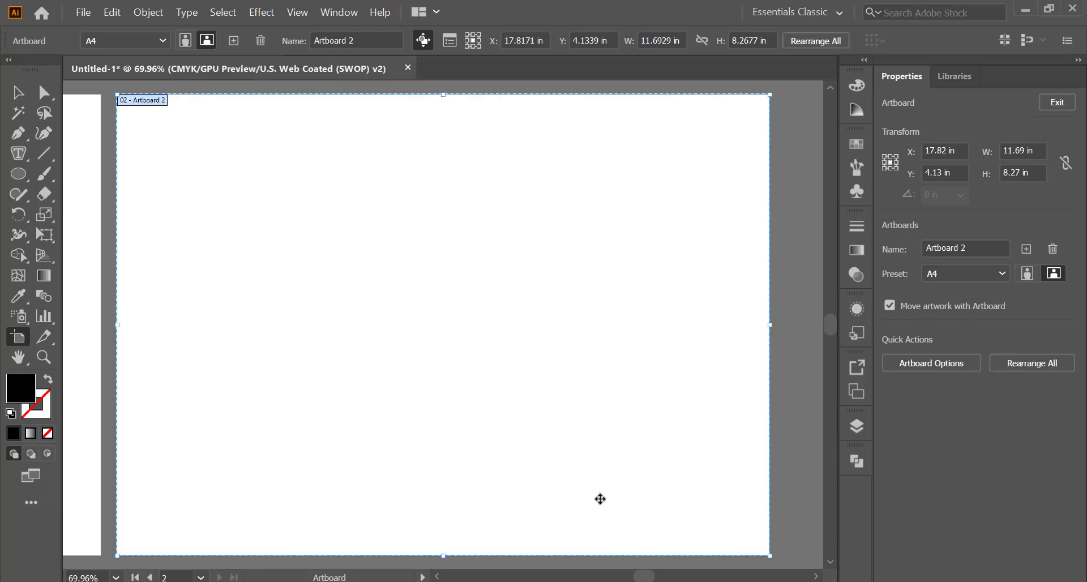
Draw an ellipse about 4.08 by 2.82 in and a rectangle about 4.18 by 2.20 in side by side on the upper half of Artboard 2.
{"action": "left_click", "coordinate": [20, 93]}
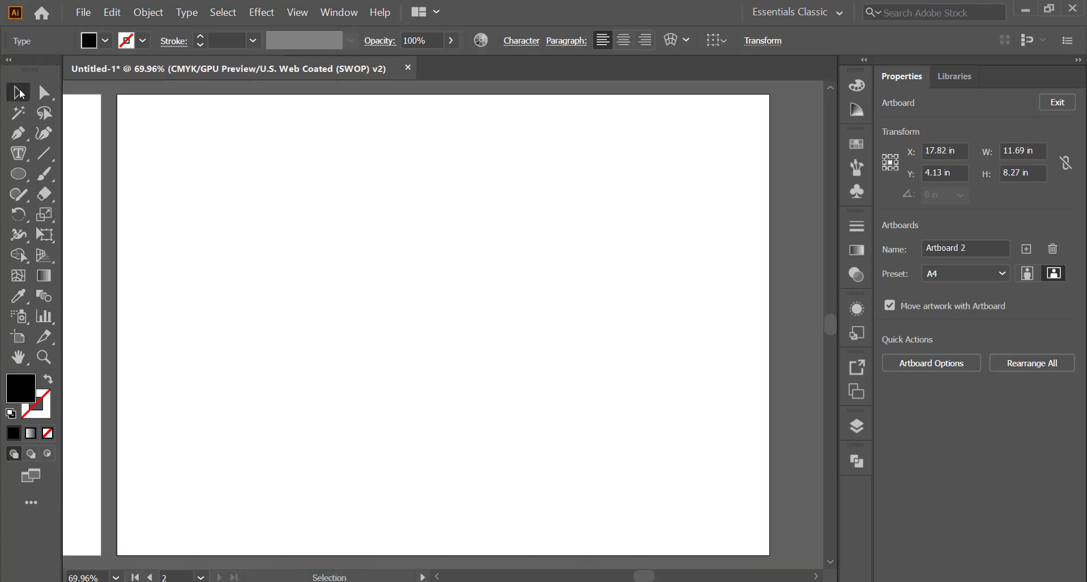
{"action": "left_click", "coordinate": [18, 175]}
{"action": "left_click_drag", "start_coordinate": [155, 128], "coordinate": [383, 286]}
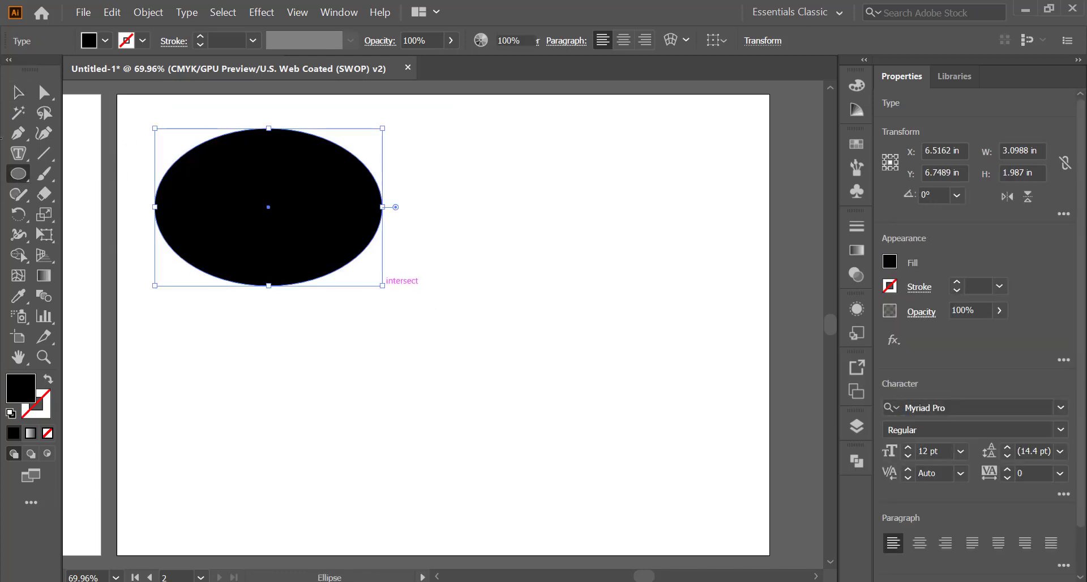
{"action": "left_click", "coordinate": [20, 175]}
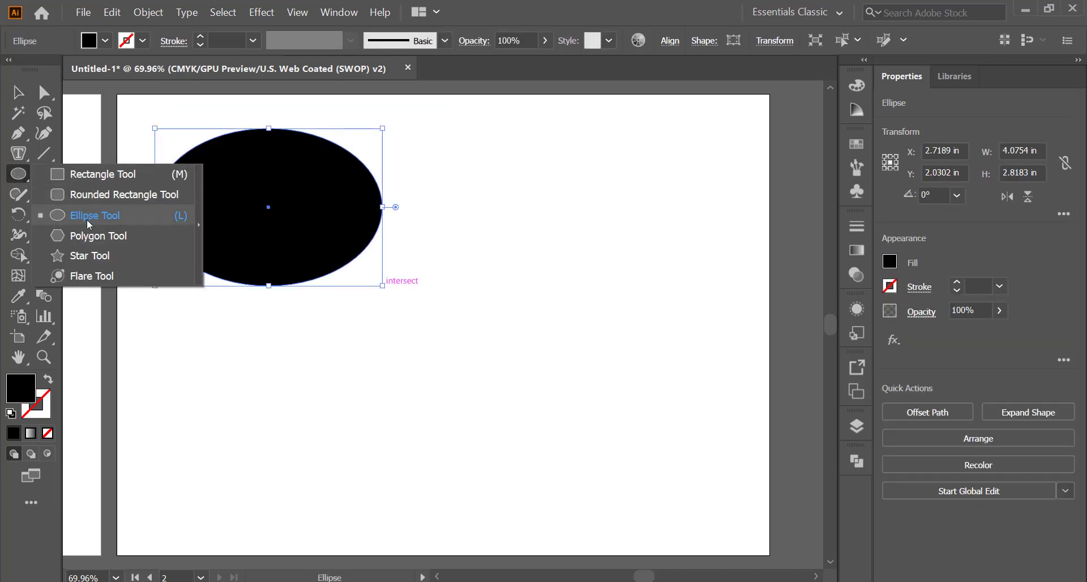
{"action": "left_click", "coordinate": [81, 176]}
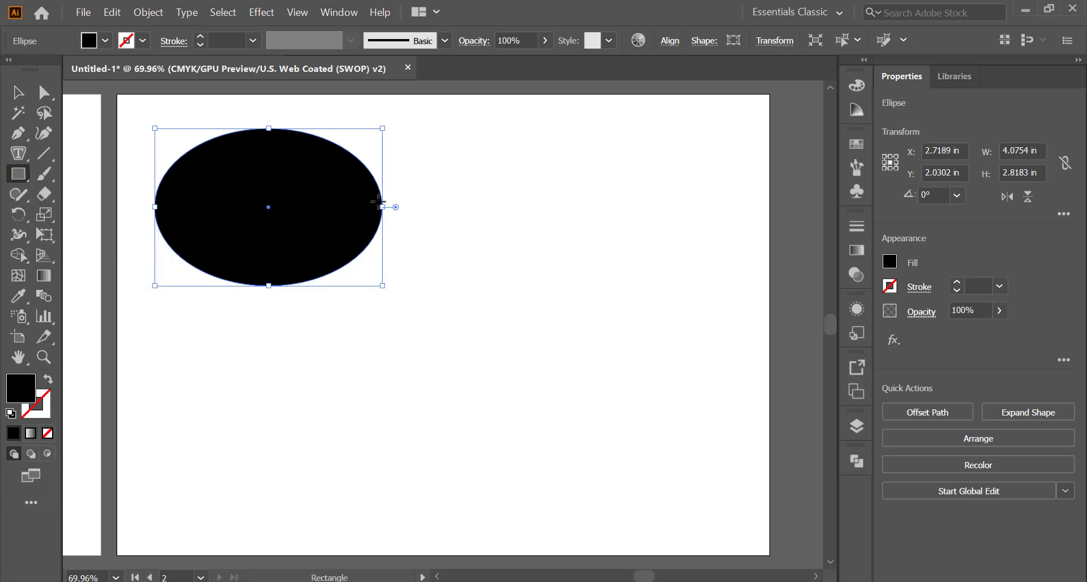
{"action": "left_click_drag", "start_coordinate": [461, 139], "coordinate": [694, 262]}
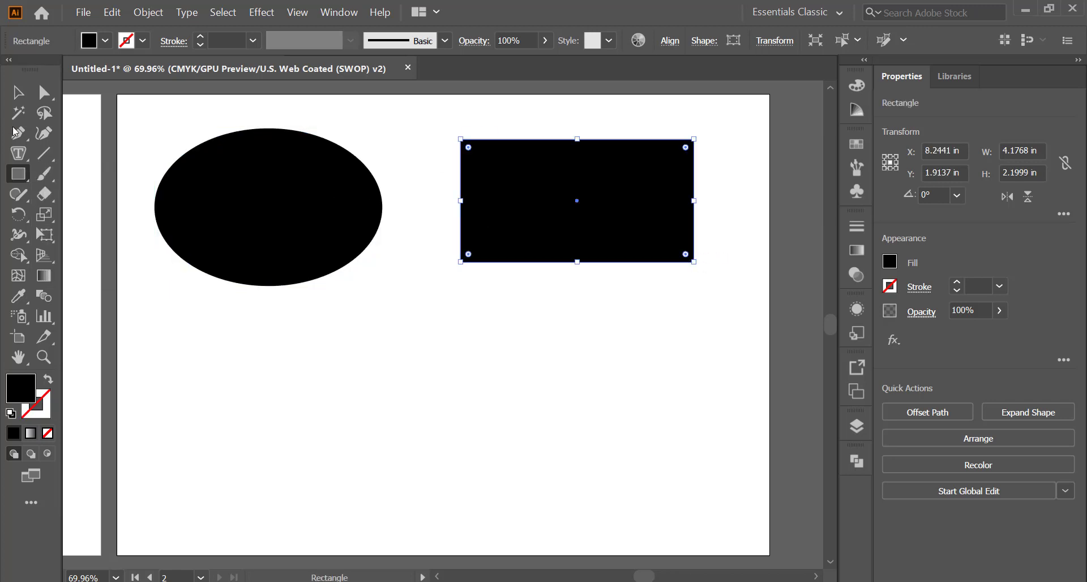
Draw a wavy path with four anchor points across Artboard 2 below the ellipse and rectangle using the Pen tool.
{"action": "left_click", "coordinate": [18, 134]}
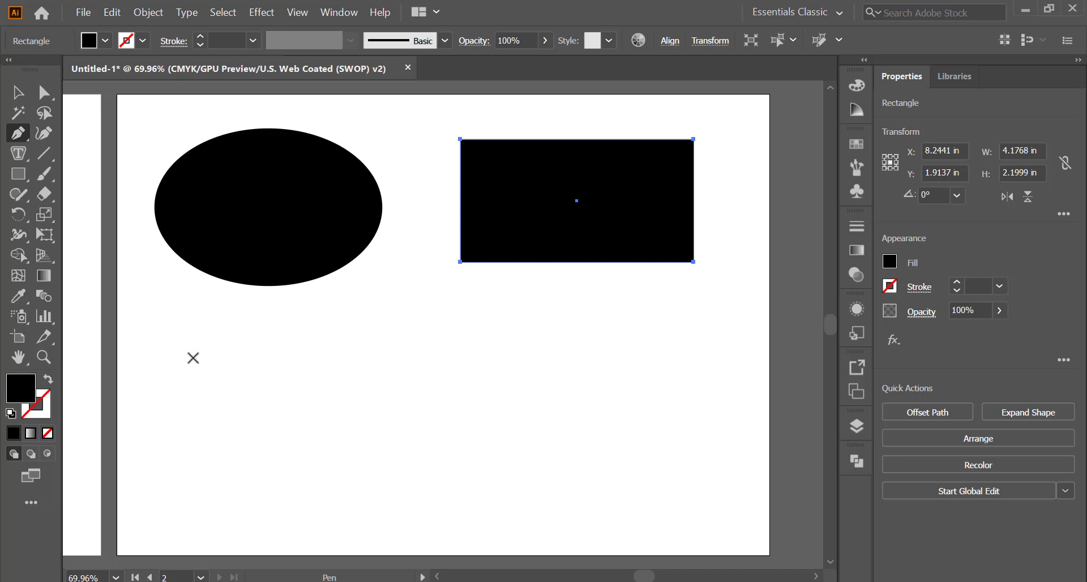
{"action": "left_click", "coordinate": [155, 389]}
{"action": "left_click_drag", "start_coordinate": [277, 341], "coordinate": [352, 375]}
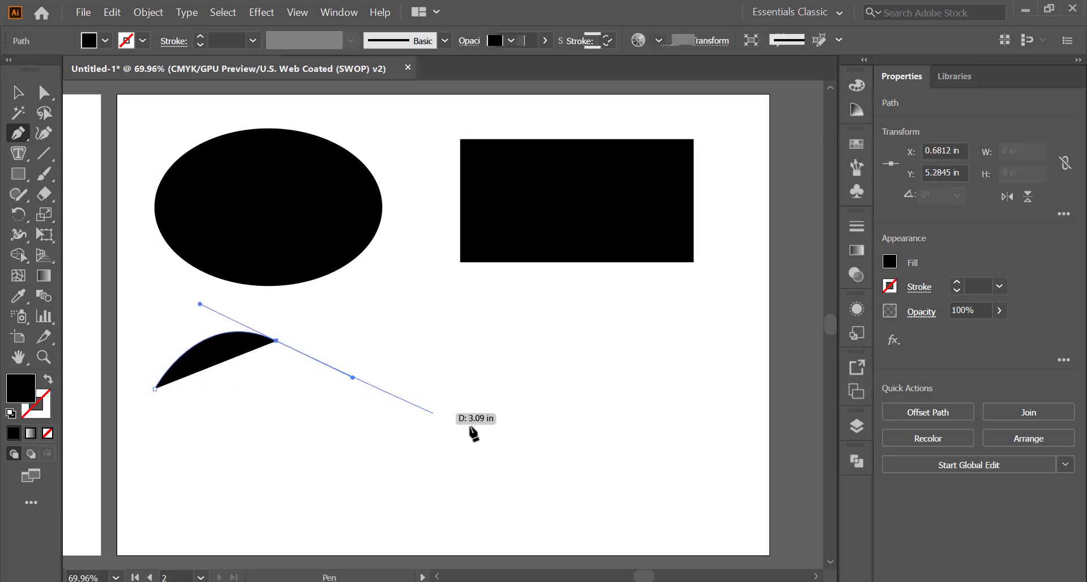
{"action": "left_click_drag", "start_coordinate": [503, 437], "coordinate": [618, 380]}
{"action": "left_click_drag", "start_coordinate": [654, 321], "coordinate": [727, 318]}
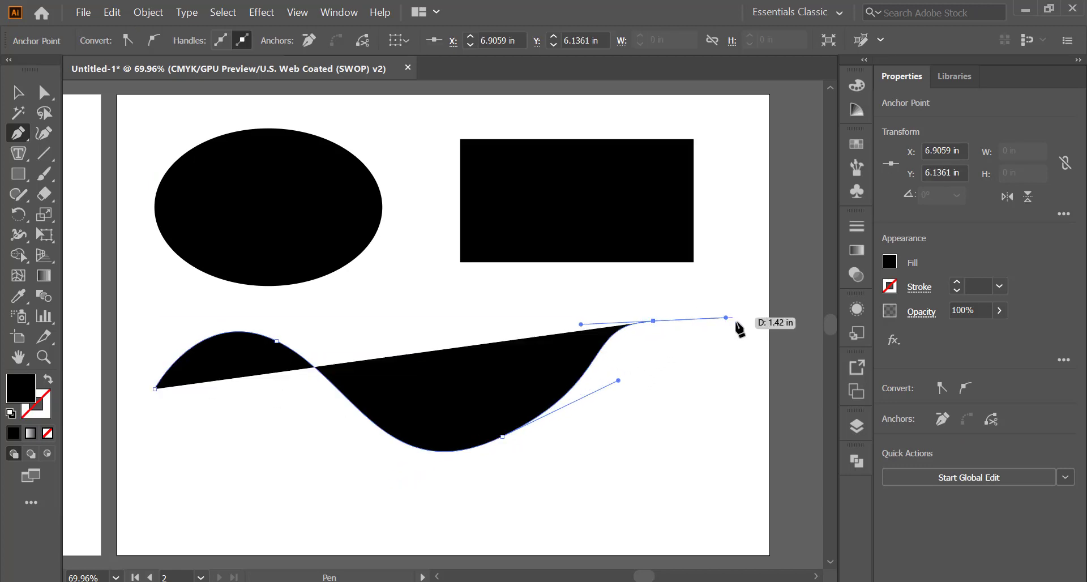
Finish the open wavy path with a fifth, curved anchor point near the artboard's right edge.
{"action": "left_click_drag", "start_coordinate": [738, 386], "coordinate": [742, 445]}
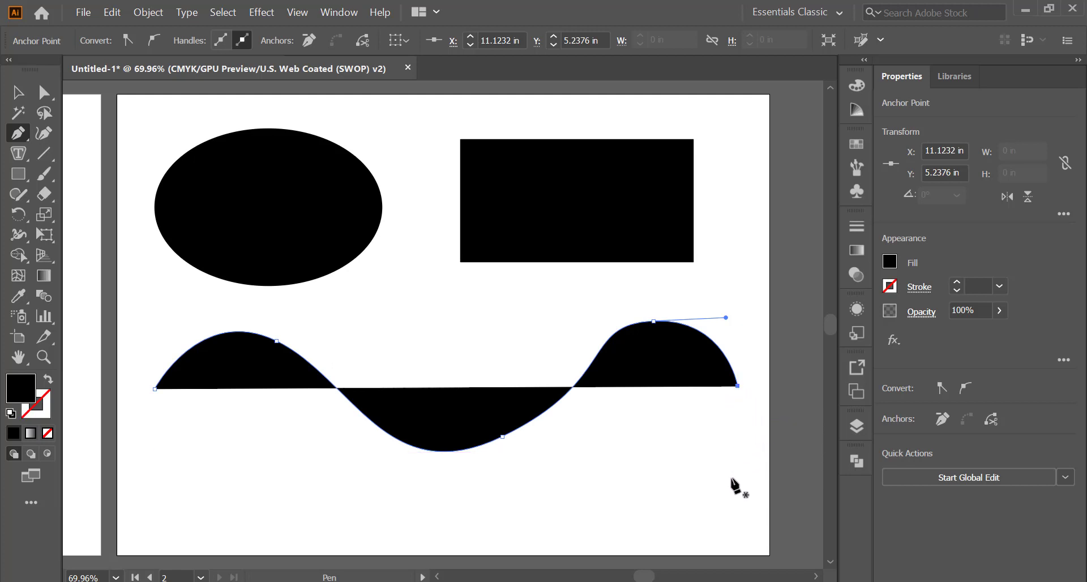
{"action": "left_click", "coordinate": [12, 97]}
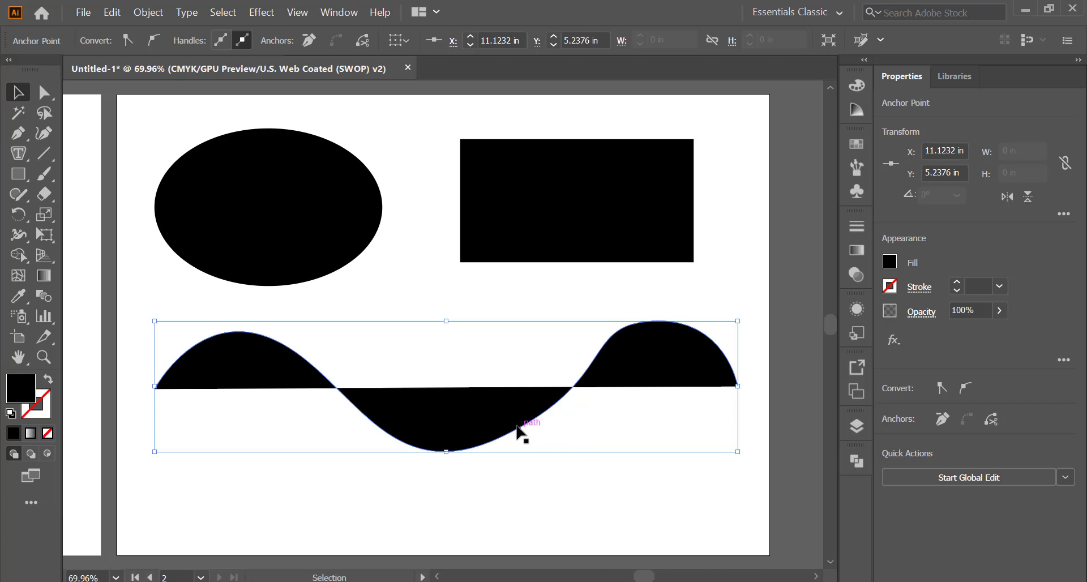
Place placeholder text along the outlines of the ellipse, the rectangle and the wavy path with the Type on a Path tool.
{"action": "left_click", "coordinate": [23, 160]}
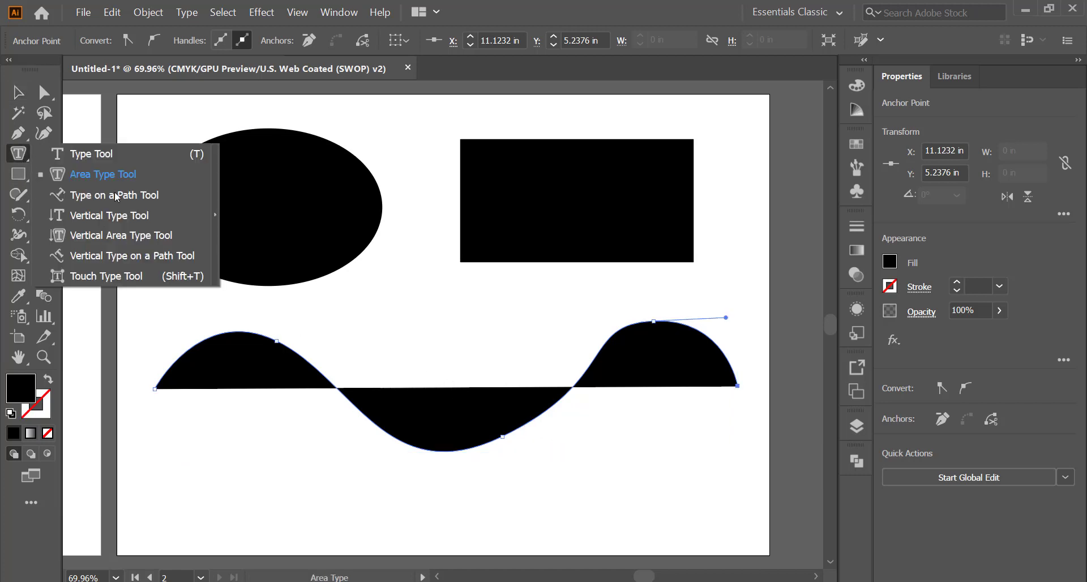
{"action": "left_click", "coordinate": [116, 196]}
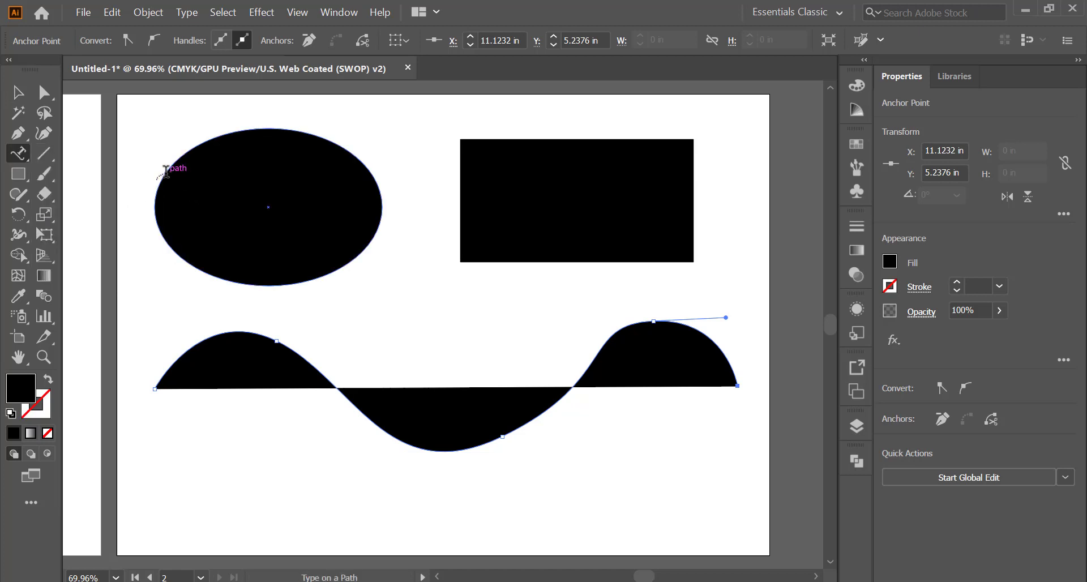
{"action": "left_click", "coordinate": [228, 187]}
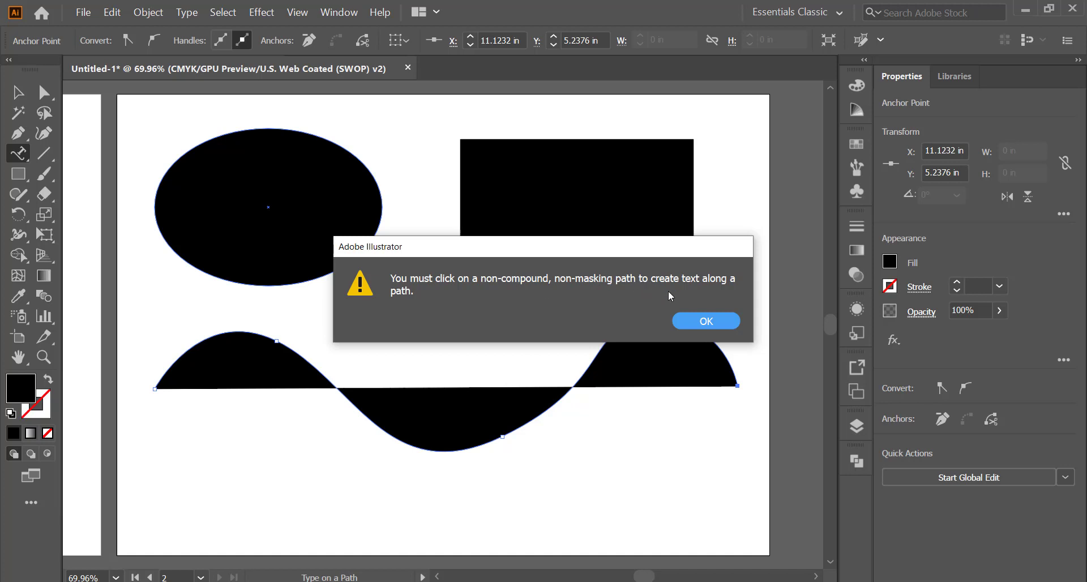
{"action": "left_click", "coordinate": [704, 322]}
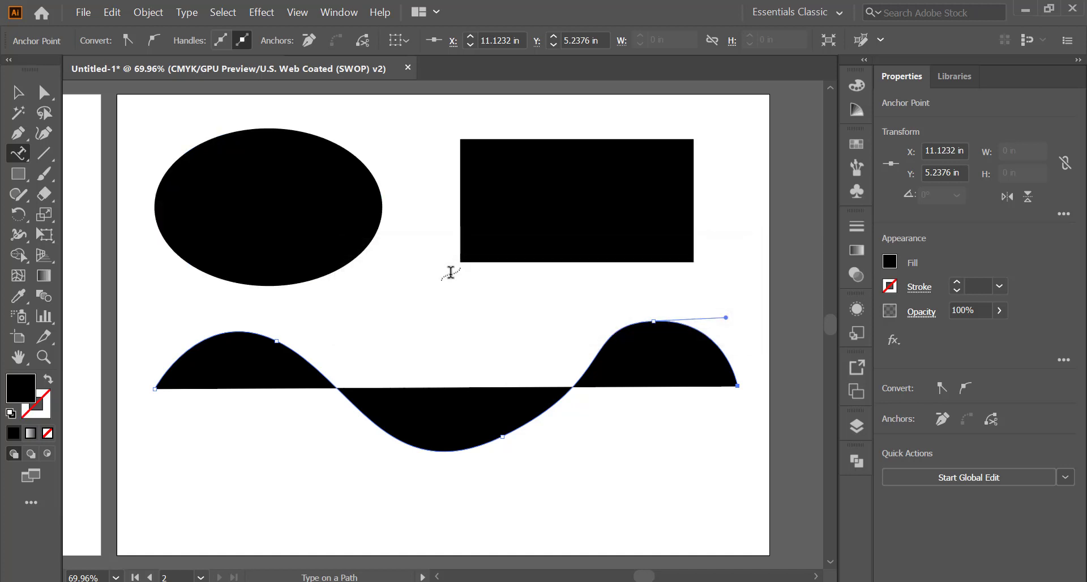
{"action": "left_click", "coordinate": [183, 152]}
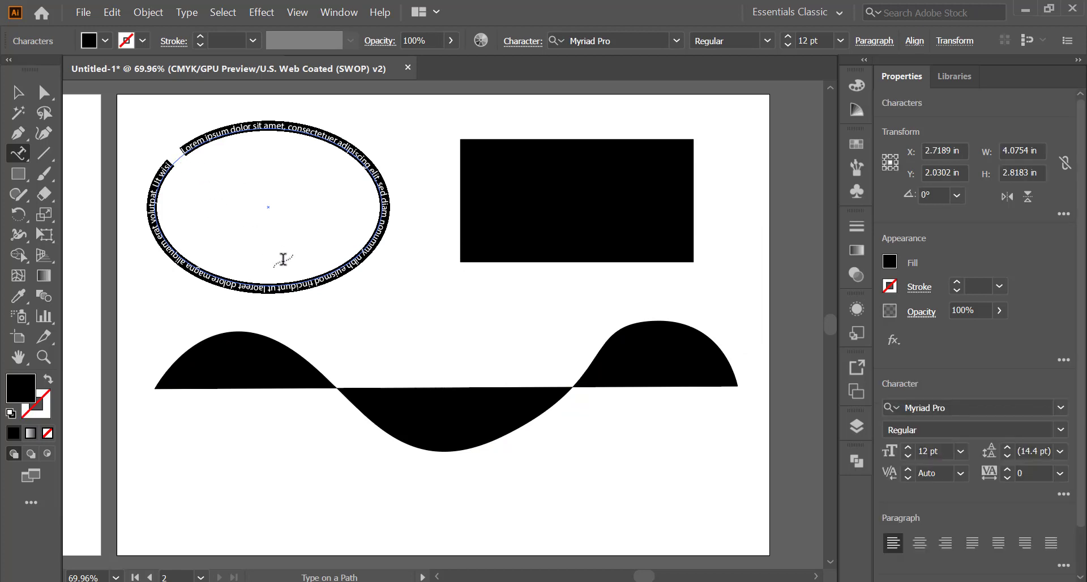
{"action": "left_click", "coordinate": [522, 139]}
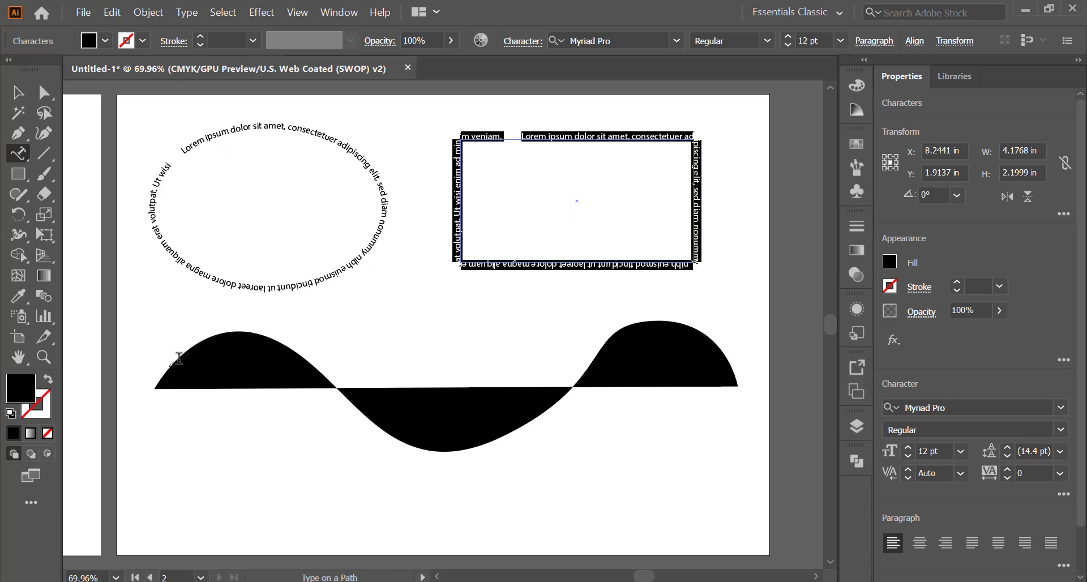
{"action": "left_click", "coordinate": [175, 359]}
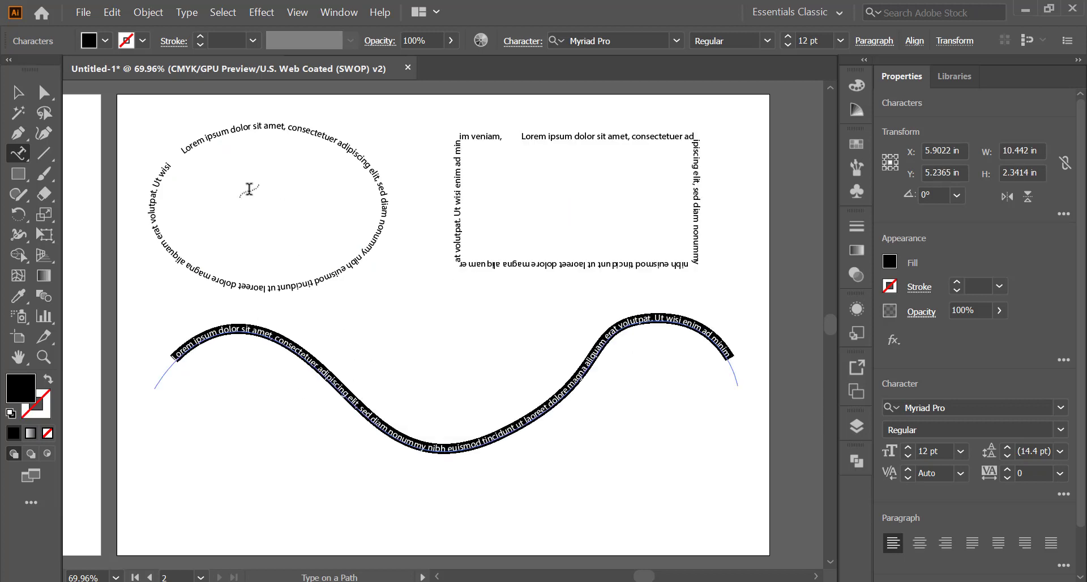
{"action": "left_click", "coordinate": [16, 92]}
{"action": "left_click", "coordinate": [289, 485]}
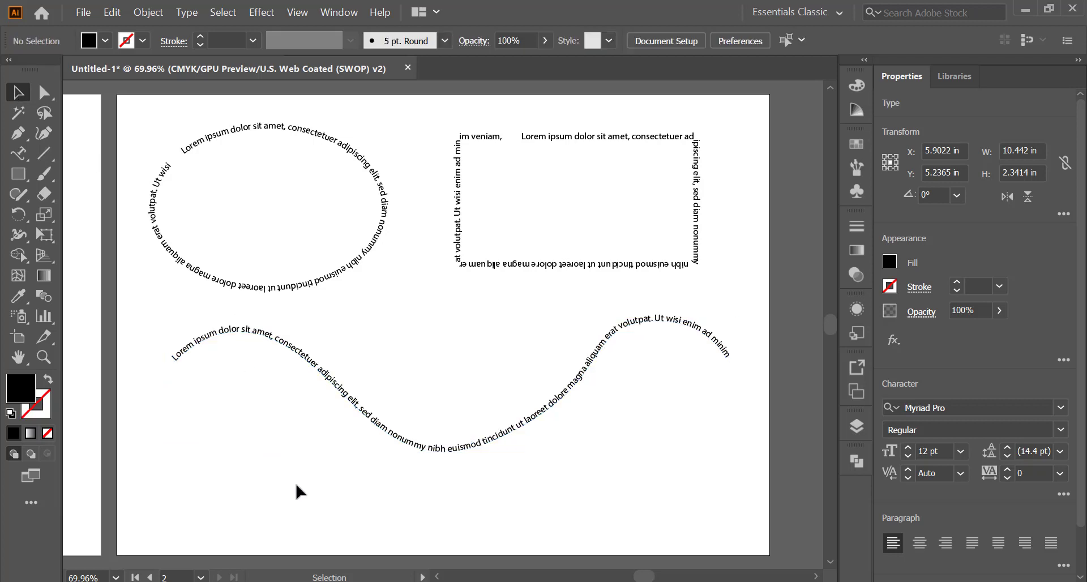
Examine the centre bracket of the text on the wavy path up close.
{"action": "left_click", "coordinate": [294, 346]}
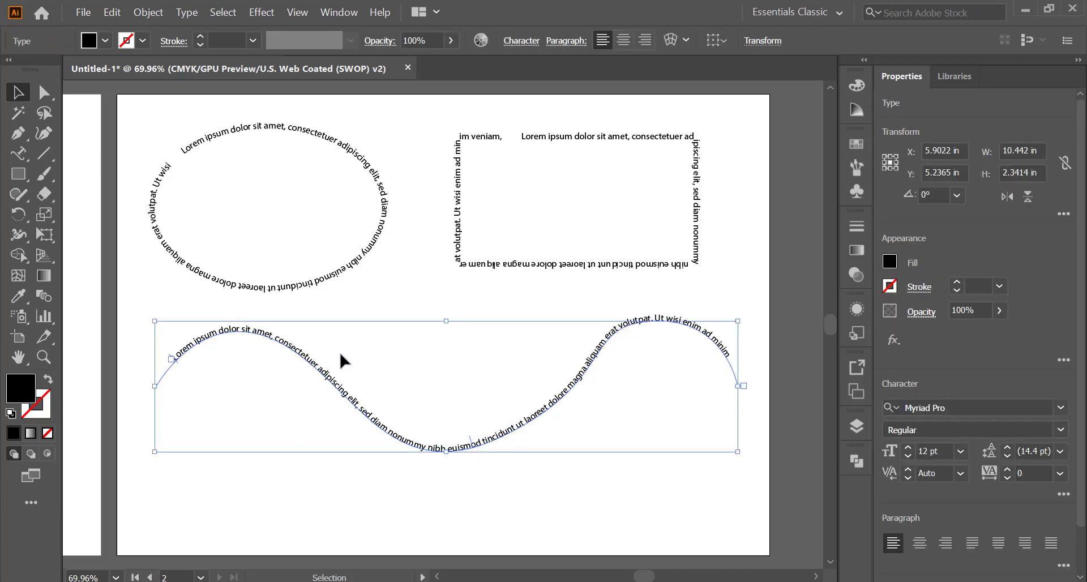
{"action": "scroll", "coordinate": [475, 439], "scroll_direction": "up", "scroll_amount": 8}
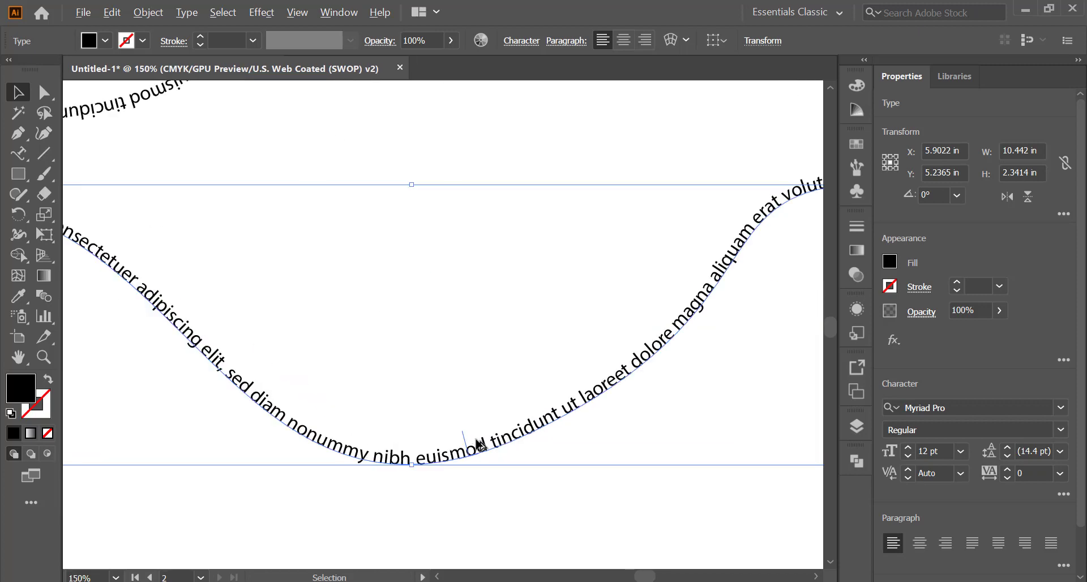
{"action": "scroll", "coordinate": [482, 436], "scroll_direction": "down", "scroll_amount": 10}
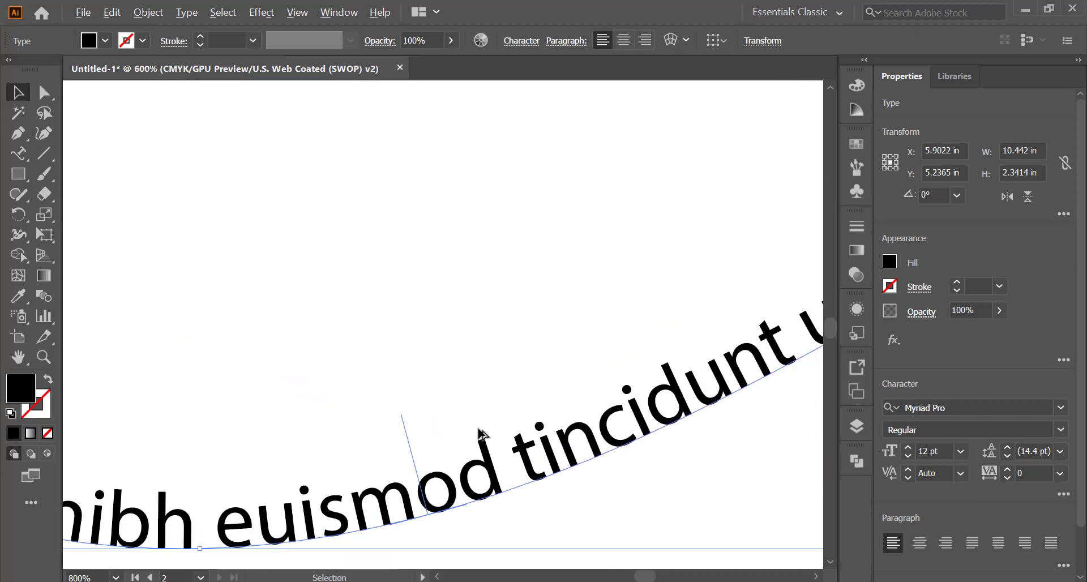
{"action": "scroll", "coordinate": [479, 433], "scroll_direction": "up", "scroll_amount": 7}
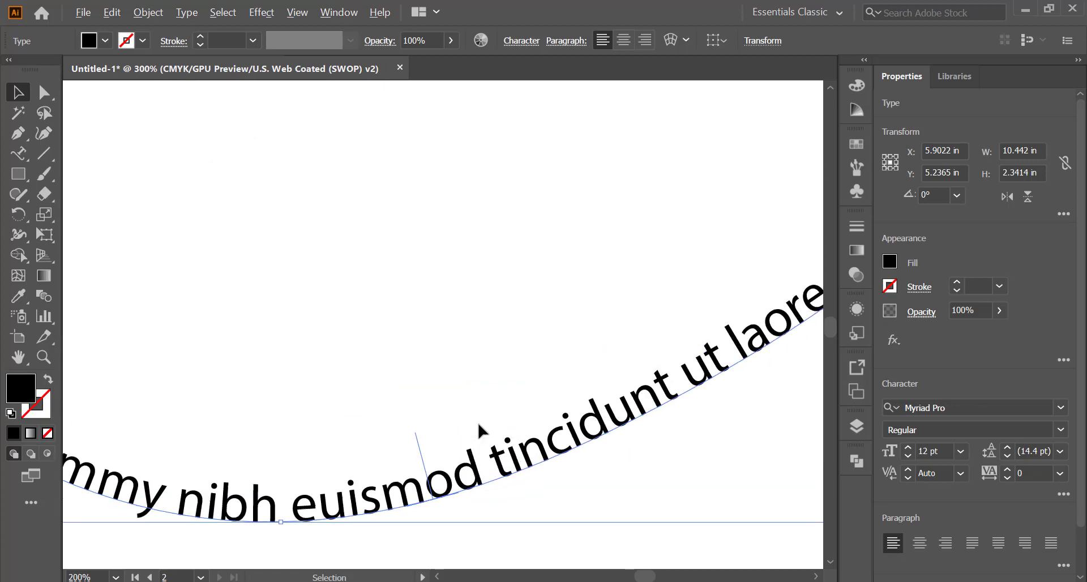
{"action": "scroll", "coordinate": [479, 425], "scroll_direction": "up", "scroll_amount": 2}
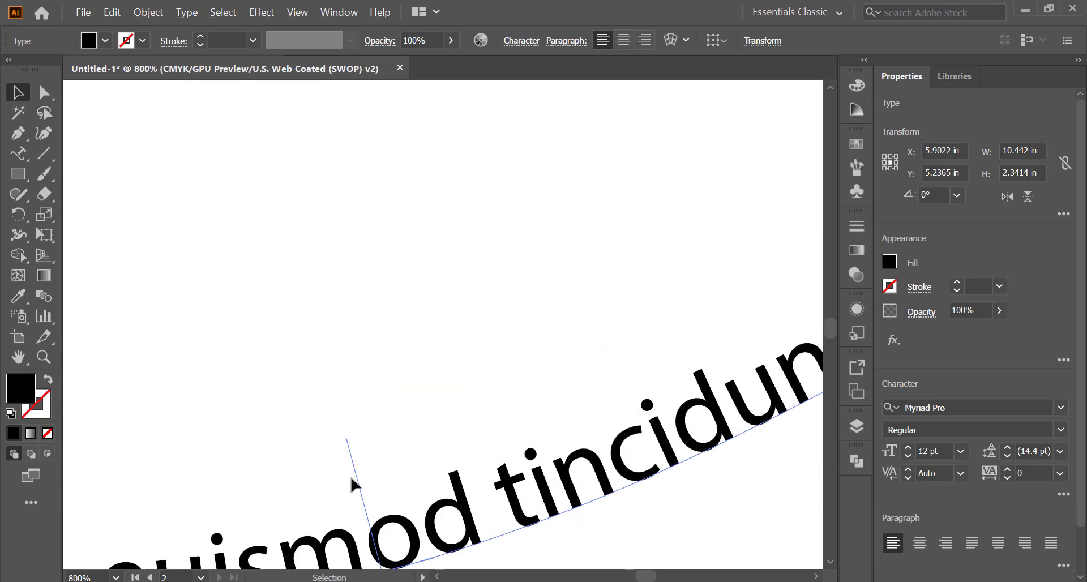
{"action": "scroll", "coordinate": [357, 478], "scroll_direction": "down", "scroll_amount": 4}
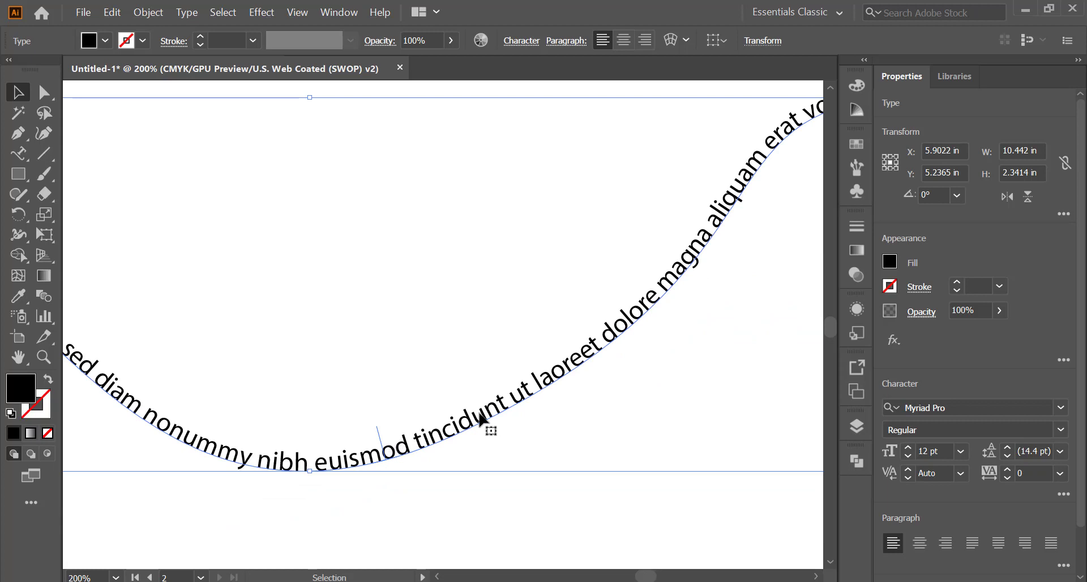
{"action": "scroll", "coordinate": [479, 406], "scroll_direction": "down", "scroll_amount": 1}
{"action": "scroll", "coordinate": [480, 407], "scroll_direction": "down", "scroll_amount": 2}
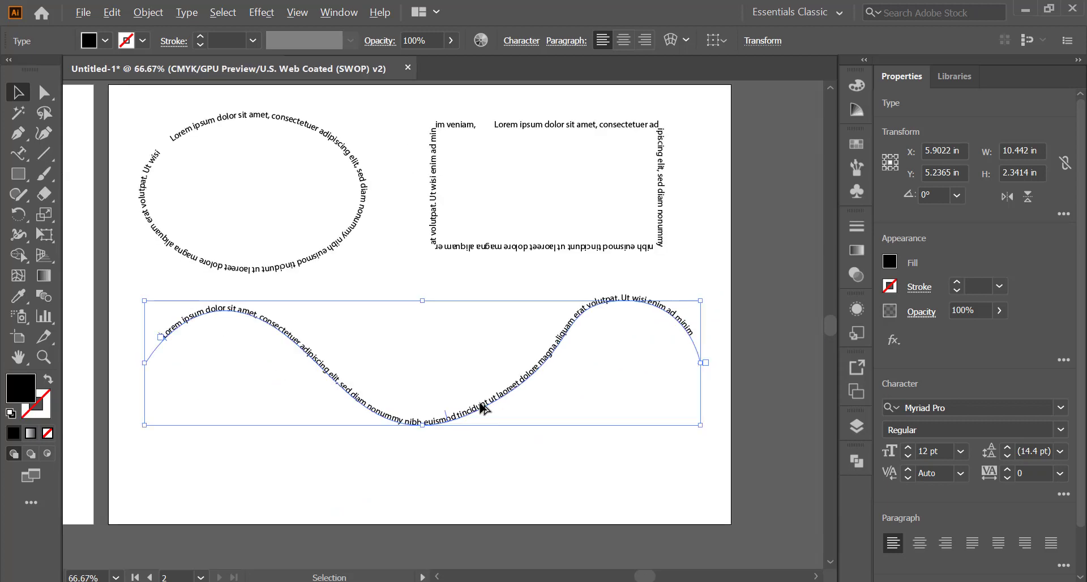
Slide the wavy path's text toward the path's start by its centre bracket, and pull its end bracket back below the second crest.
{"action": "scroll", "coordinate": [480, 408], "scroll_direction": "up", "scroll_amount": 1}
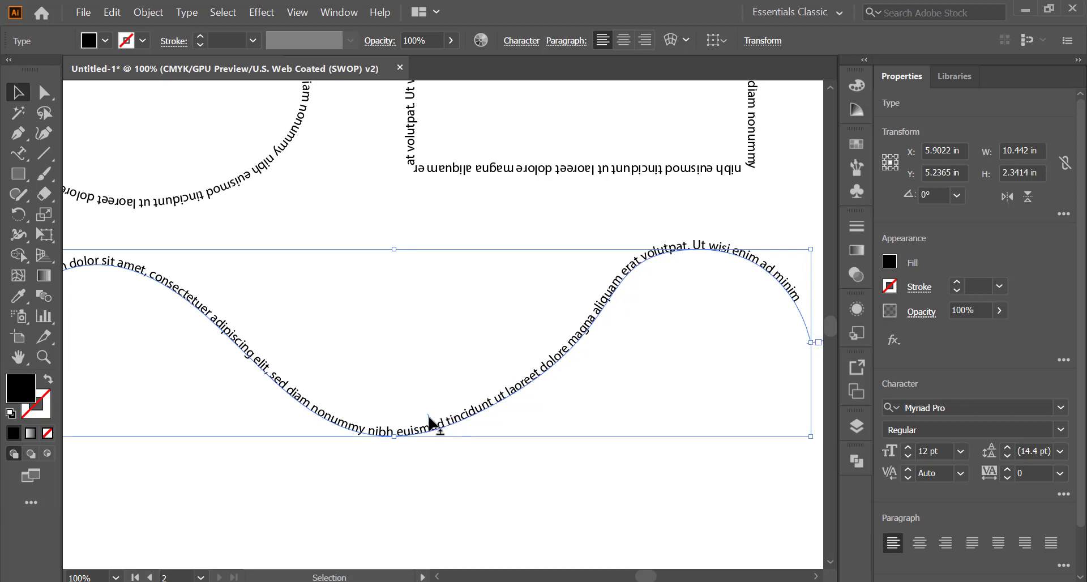
{"action": "left_click_drag", "start_coordinate": [429, 416], "coordinate": [386, 382]}
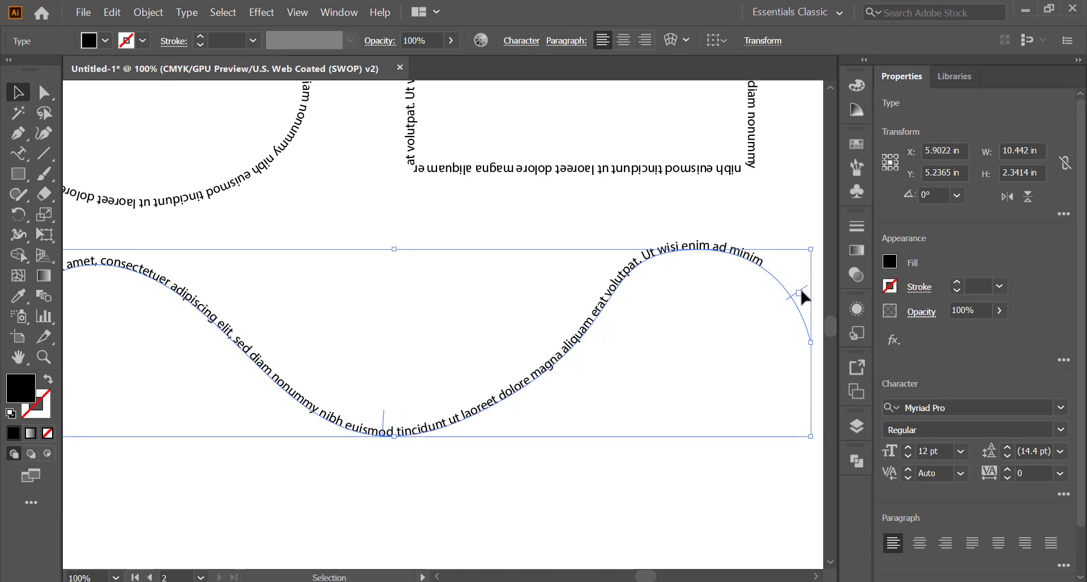
{"action": "left_click_drag", "start_coordinate": [804, 286], "coordinate": [592, 317]}
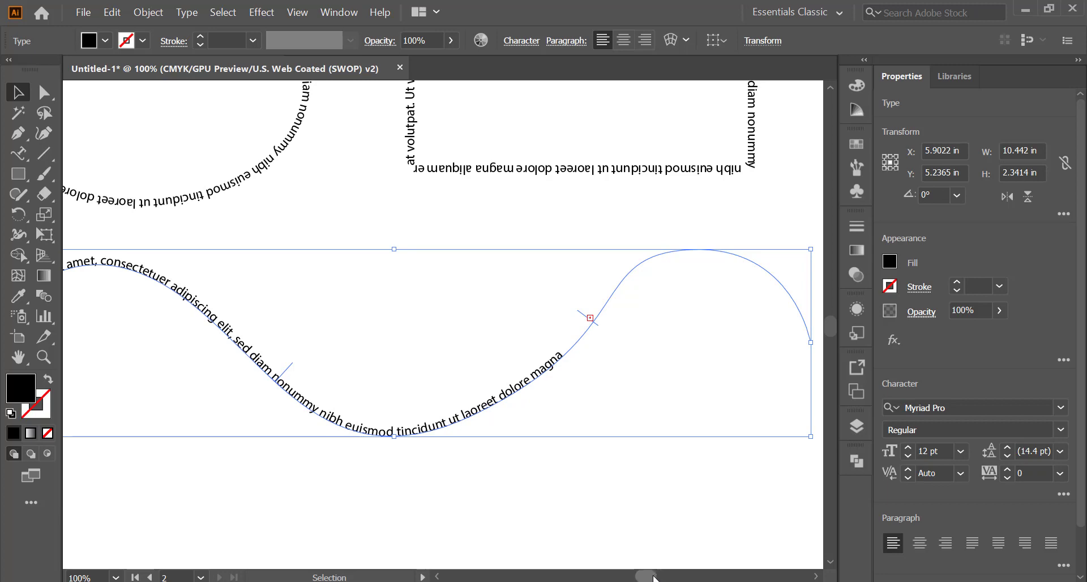
Move the start bracket of the wavy path's text forward to just past the first crest.
{"action": "mouse_move", "coordinate": [652, 577]}
{"action": "left_mouse_down"}
{"action": "mouse_move", "coordinate": [638, 576]}
{"action": "mouse_move", "coordinate": [649, 577]}
{"action": "left_mouse_up"}
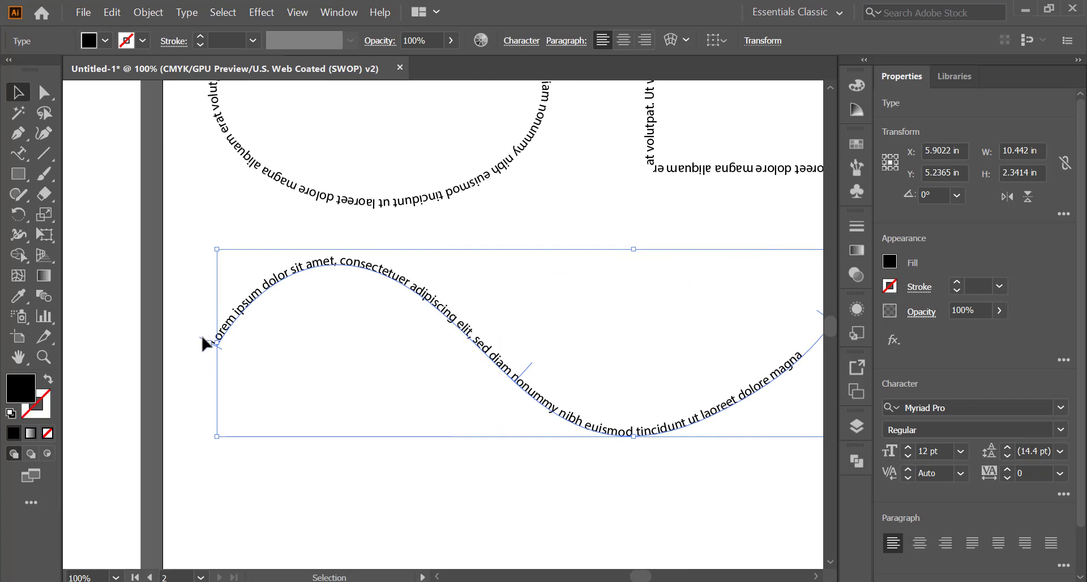
{"action": "mouse_move", "coordinate": [205, 343]}
{"action": "left_mouse_down"}
{"action": "mouse_move", "coordinate": [262, 284]}
{"action": "mouse_move", "coordinate": [315, 249]}
{"action": "mouse_move", "coordinate": [320, 259]}
{"action": "left_mouse_up"}
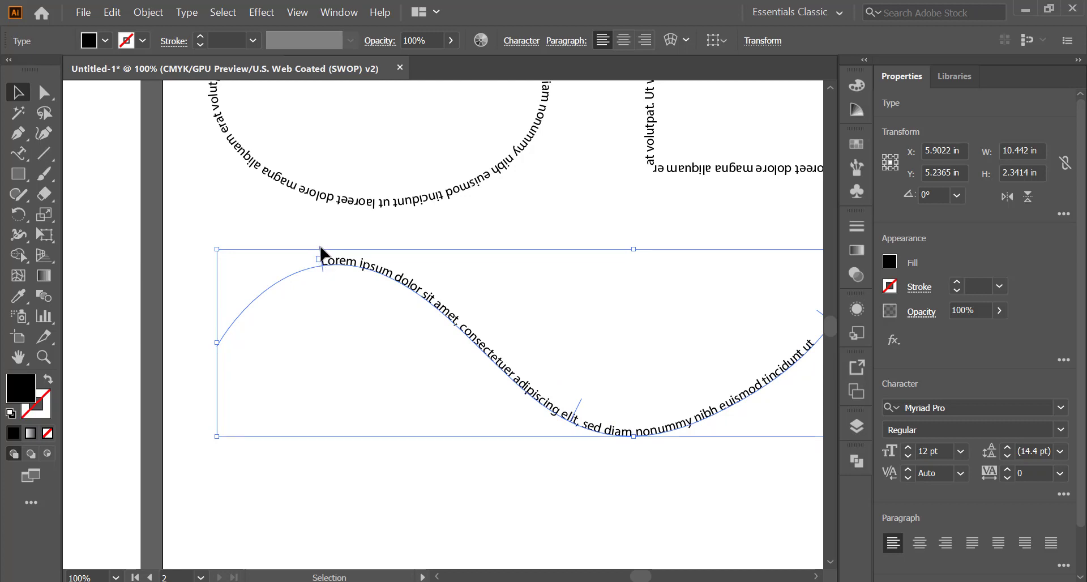
{"action": "left_click_drag", "start_coordinate": [321, 255], "coordinate": [402, 281]}
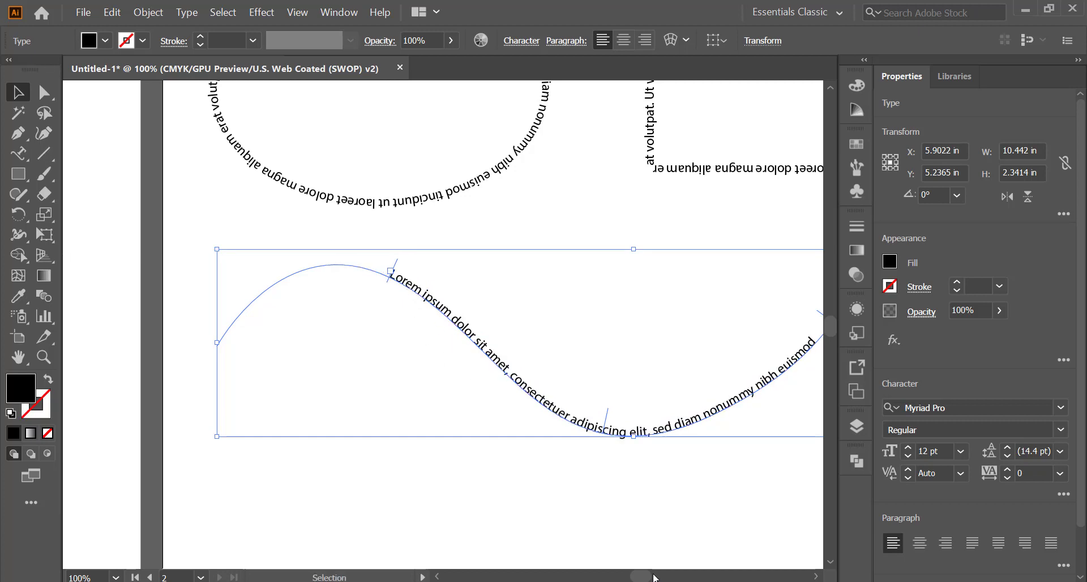
Slide the wavy path's text forward, flip it to the underside, and flip it back on top at the path's start.
{"action": "left_click_drag", "start_coordinate": [649, 575], "coordinate": [652, 575]}
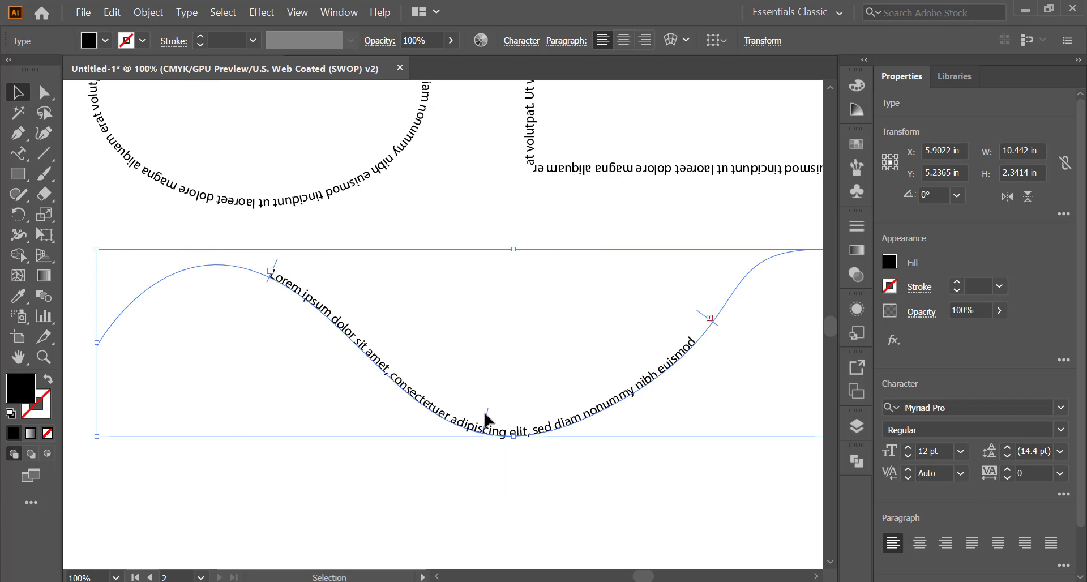
{"action": "left_click_drag", "start_coordinate": [487, 415], "coordinate": [672, 368]}
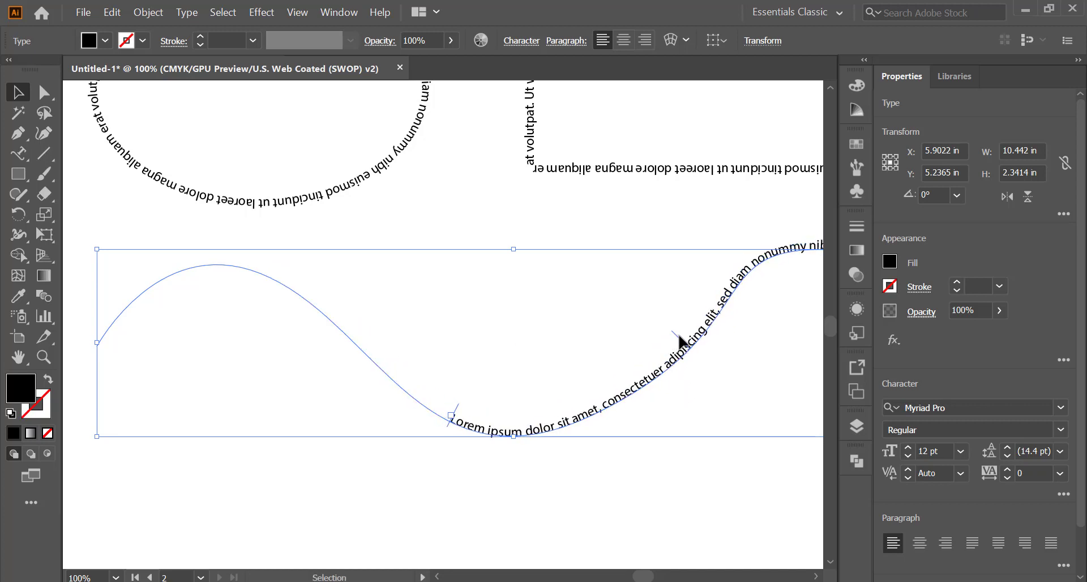
{"action": "left_click_drag", "start_coordinate": [678, 343], "coordinate": [371, 360]}
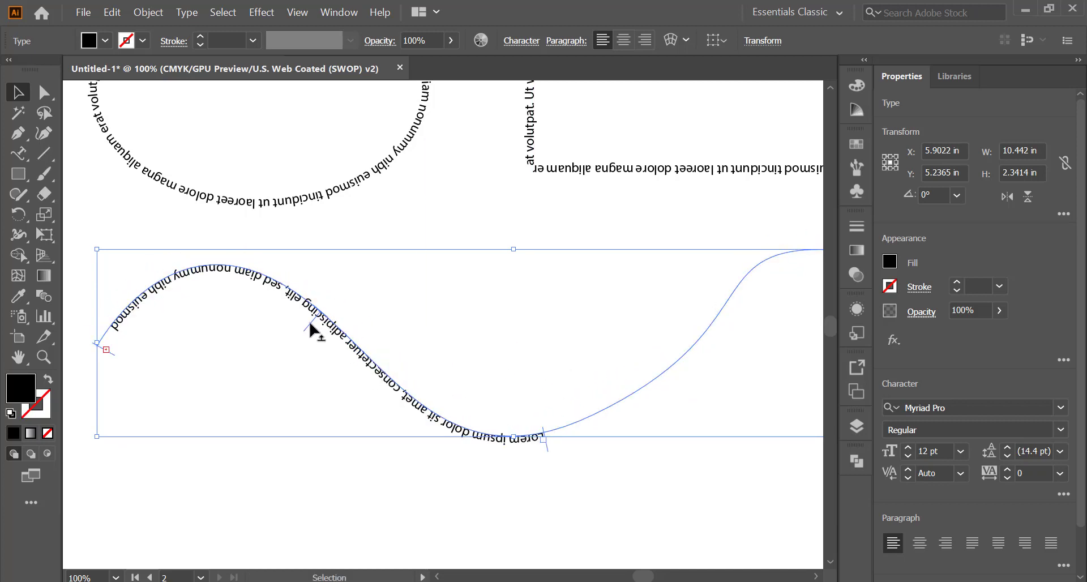
{"action": "left_click_drag", "start_coordinate": [311, 325], "coordinate": [334, 292]}
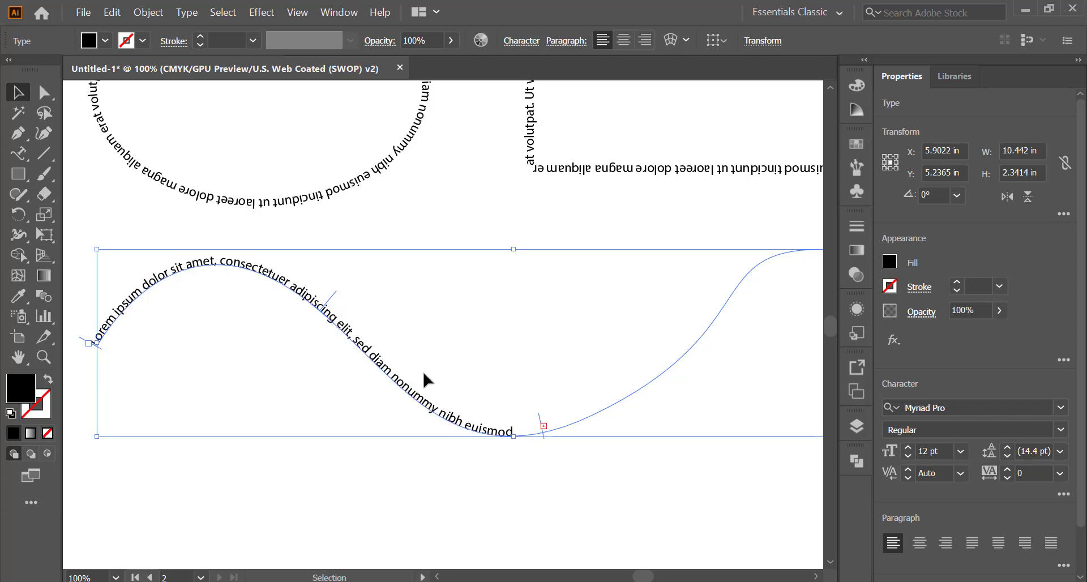
Replace the placeholder text on the ellipse with "This is Awsome".
{"action": "scroll", "coordinate": [422, 369], "scroll_direction": "up", "scroll_amount": 5}
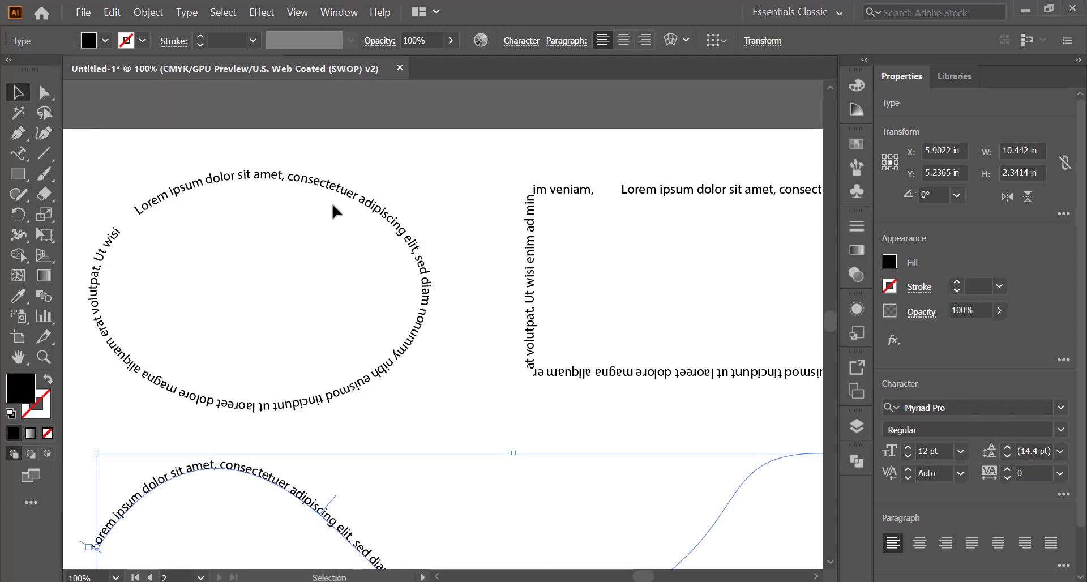
{"action": "left_click", "coordinate": [304, 183]}
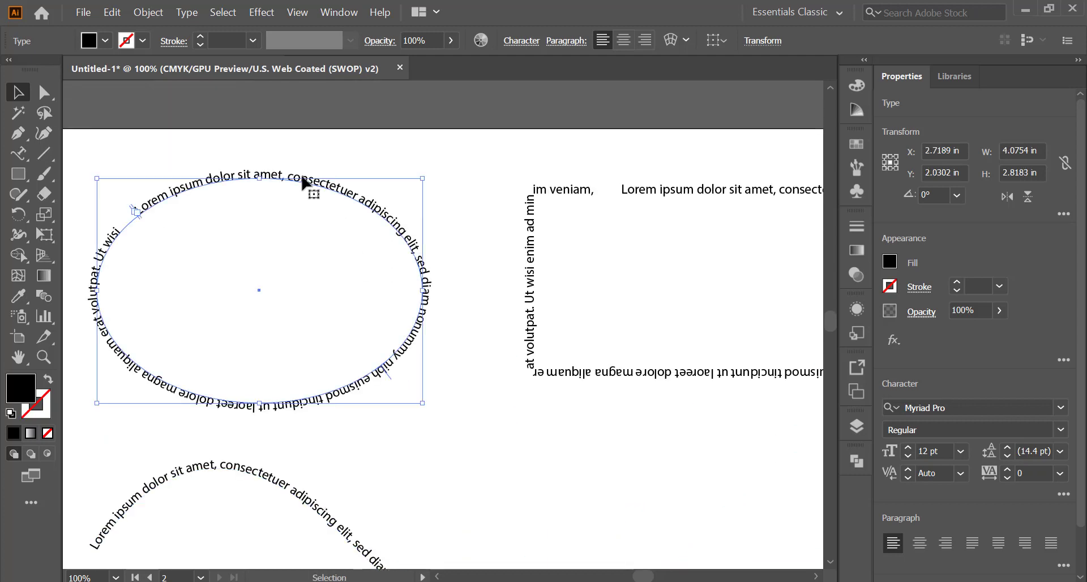
{"action": "double_click", "coordinate": [208, 181]}
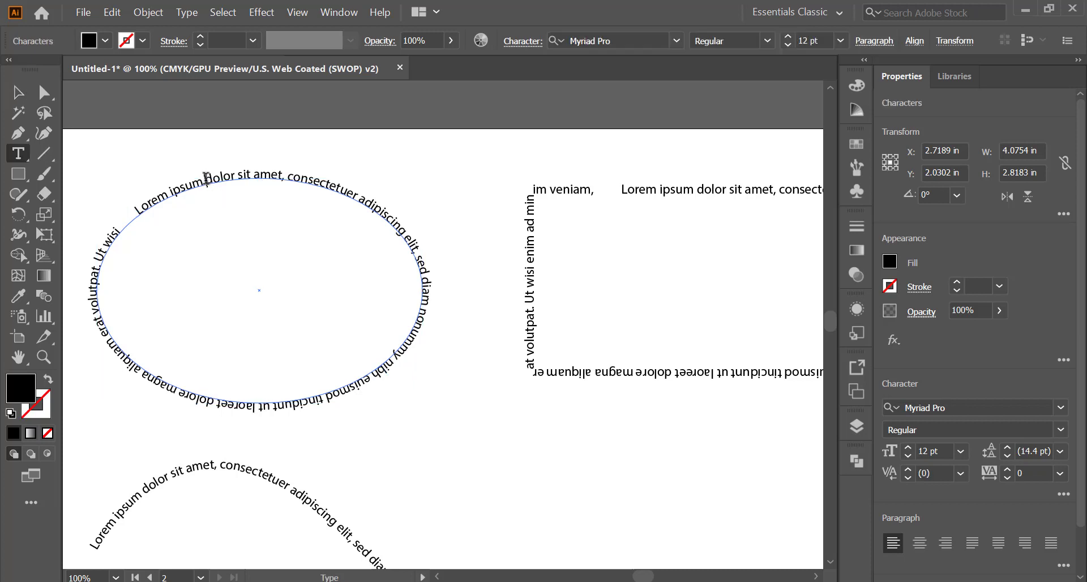
{"action": "key", "text": "ctrl+a"}
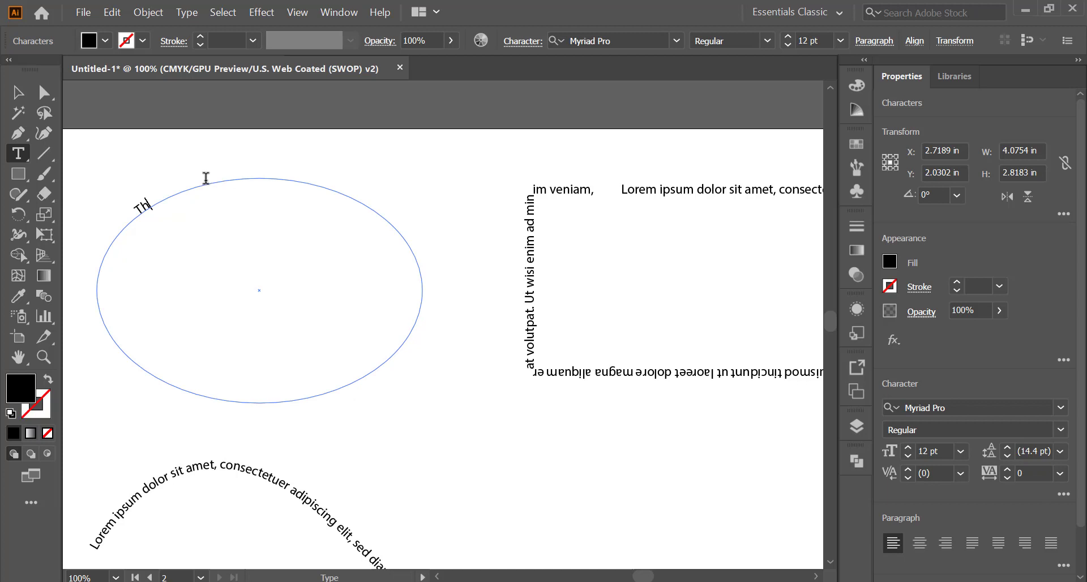
{"action": "type", "text": "is is Awsome"}
{"action": "left_click", "coordinate": [23, 91]}
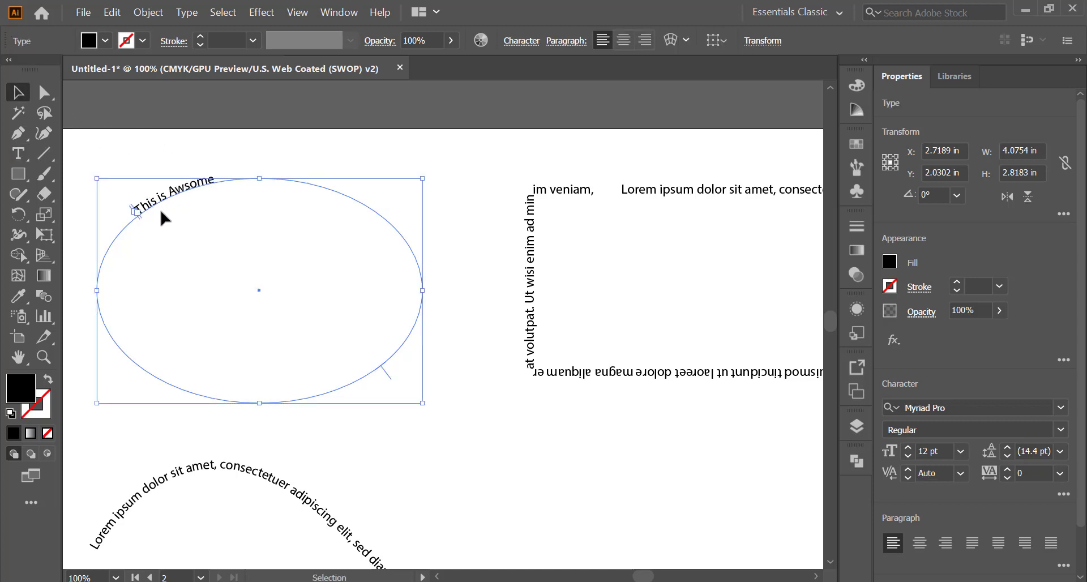
Move the end bracket of the ellipse's text to just after the word "Awsome".
{"action": "left_click", "coordinate": [44, 92]}
{"action": "left_click", "coordinate": [25, 96]}
{"action": "left_click", "coordinate": [377, 443]}
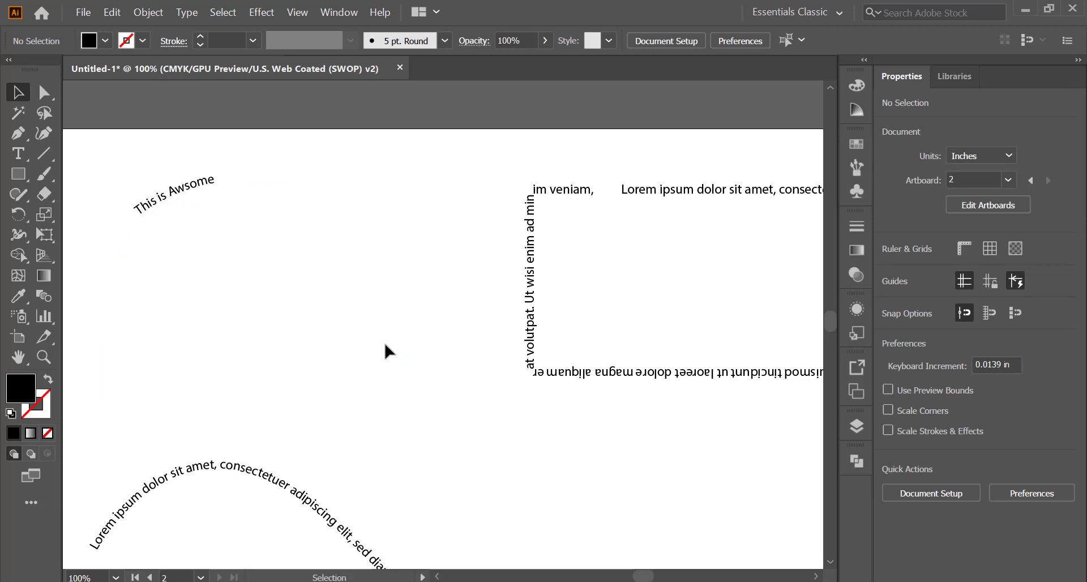
{"action": "left_click", "coordinate": [199, 189]}
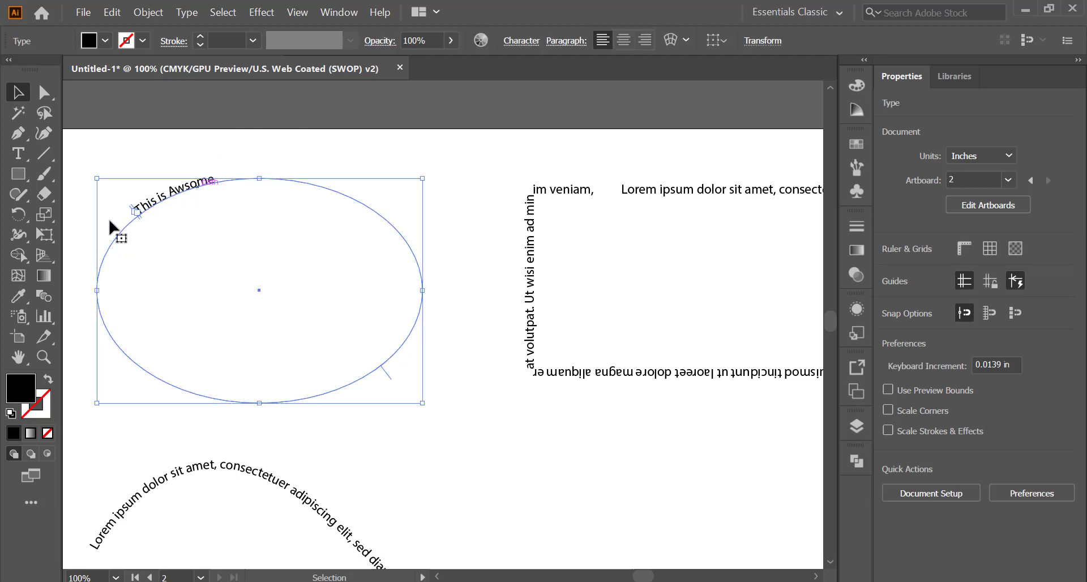
{"action": "left_click_drag", "start_coordinate": [134, 217], "coordinate": [218, 170]}
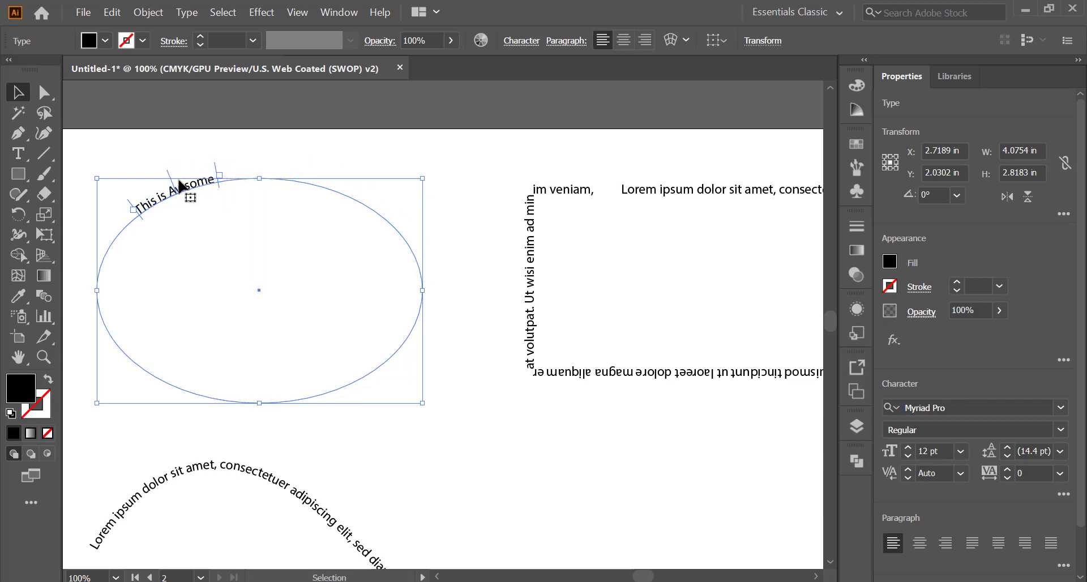
Slide the "This is Awsome" text along the ellipse to its bottom centre and flip it to the inside of the path.
{"action": "left_click", "coordinate": [169, 172]}
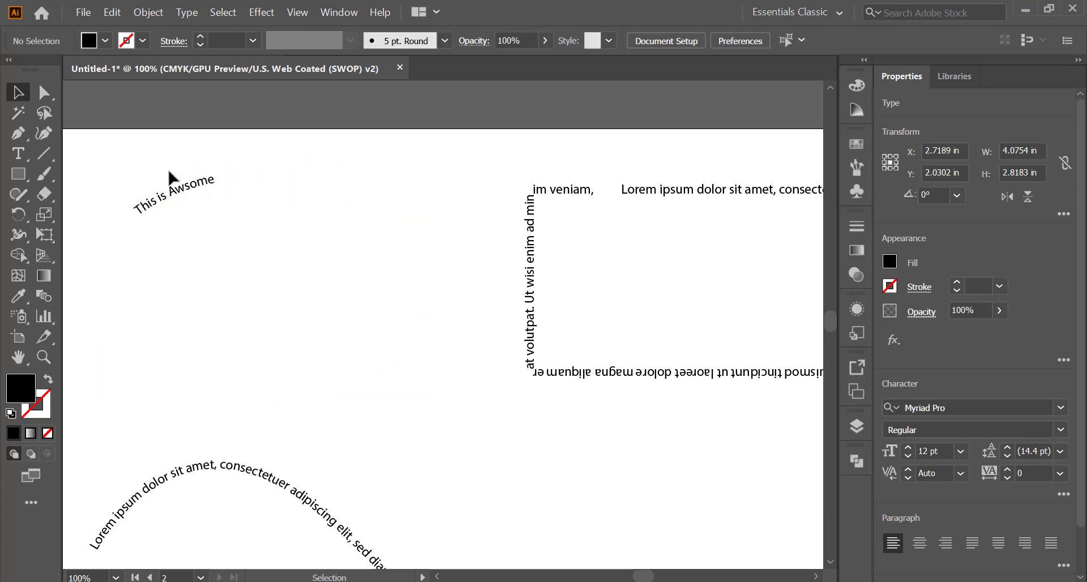
{"action": "left_click", "coordinate": [173, 179]}
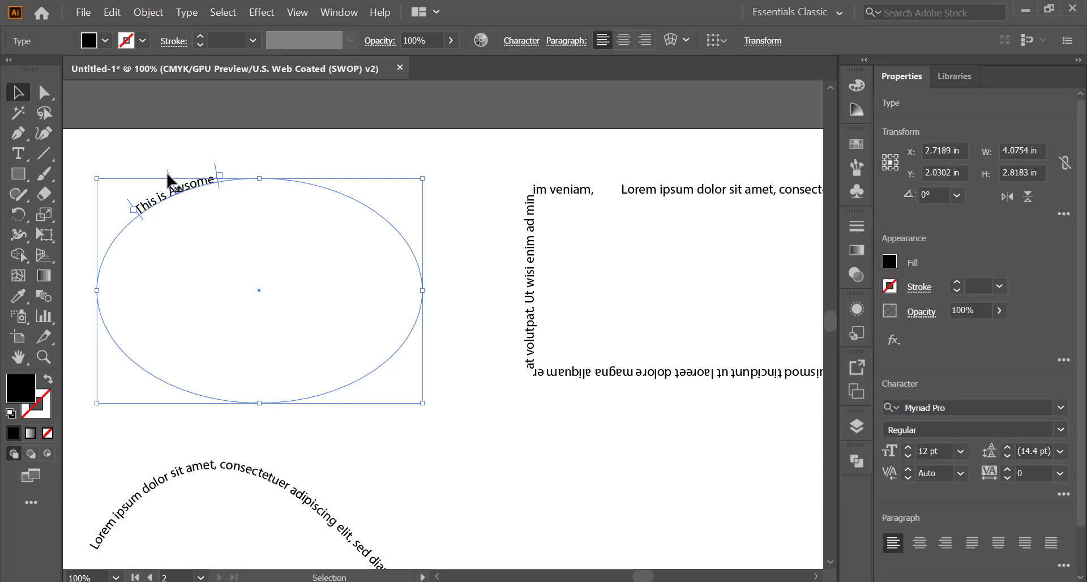
{"action": "left_click_drag", "start_coordinate": [168, 175], "coordinate": [253, 476]}
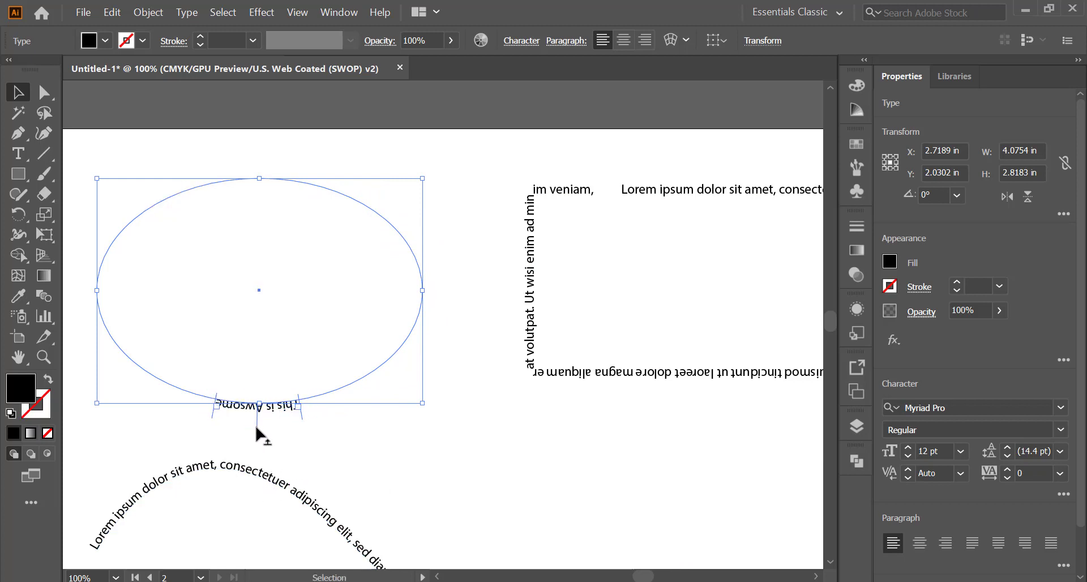
{"action": "left_click_drag", "start_coordinate": [256, 428], "coordinate": [263, 390]}
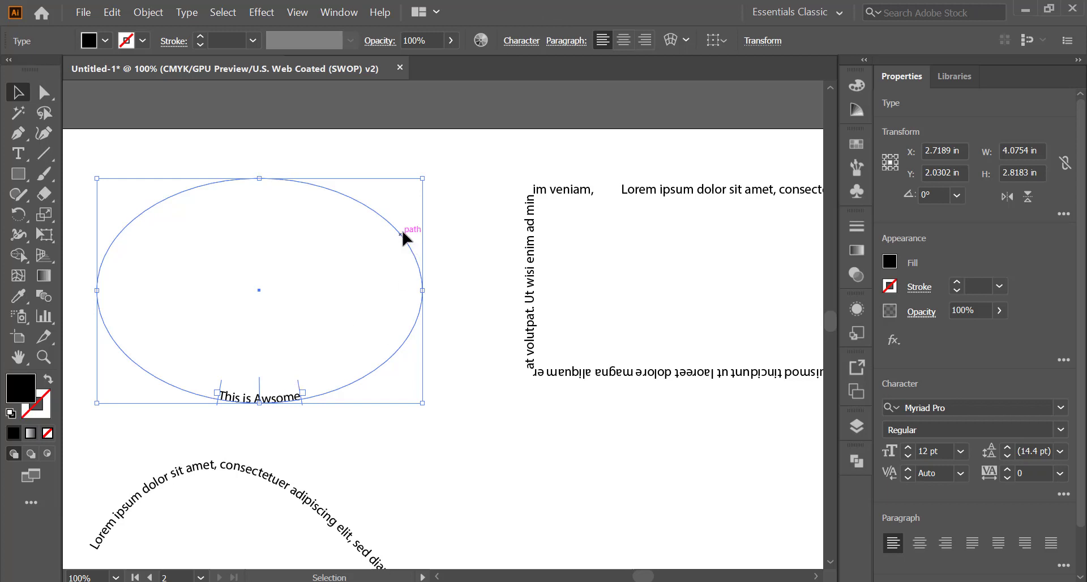
{"action": "left_click", "coordinate": [590, 439]}
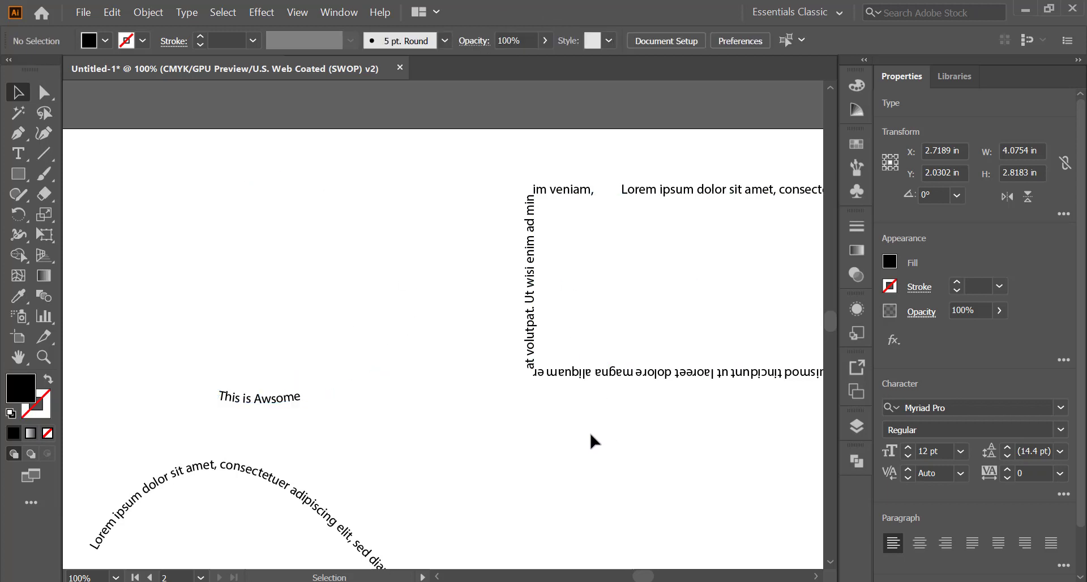
Select the placeholder text that runs around the rectangular path.
{"action": "scroll", "coordinate": [590, 439], "scroll_direction": "down", "scroll_amount": 4}
{"action": "scroll", "coordinate": [591, 439], "scroll_direction": "up", "scroll_amount": 3}
{"action": "left_click", "coordinate": [585, 359]}
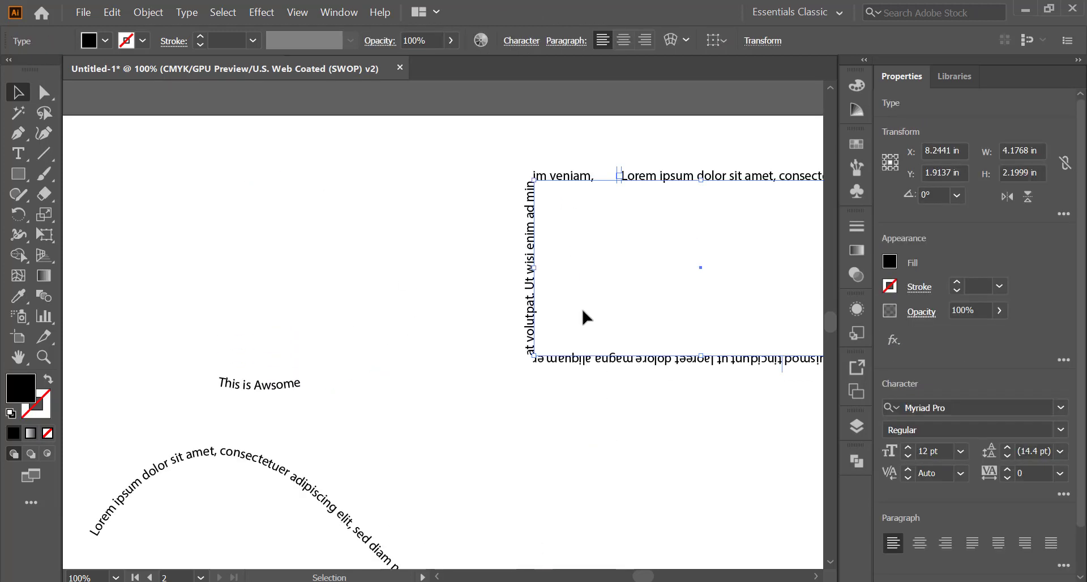